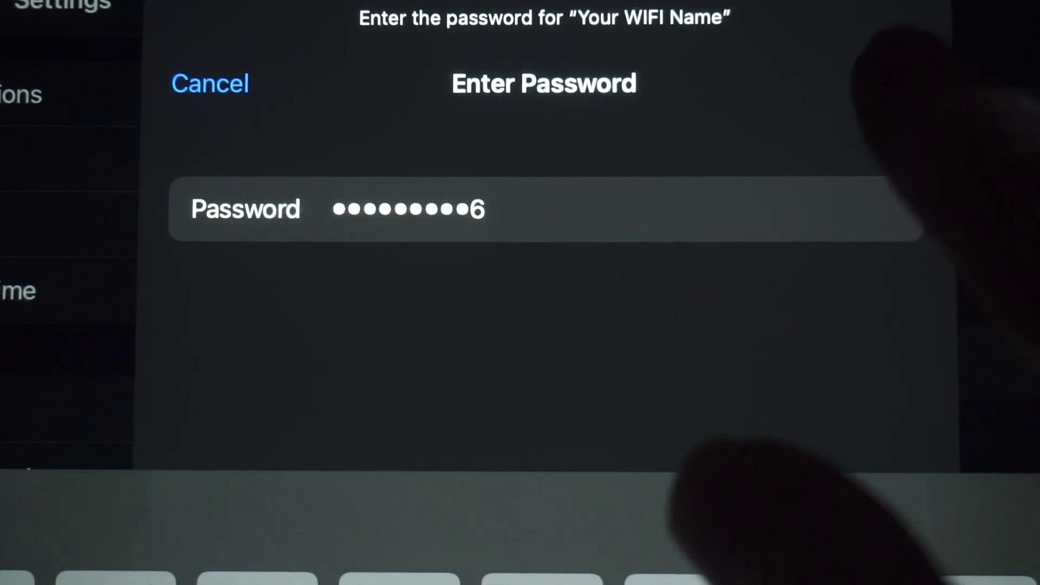
Step: Join the 'Your WIFI Name' network with its password and start entering the router's address
click(896, 82)
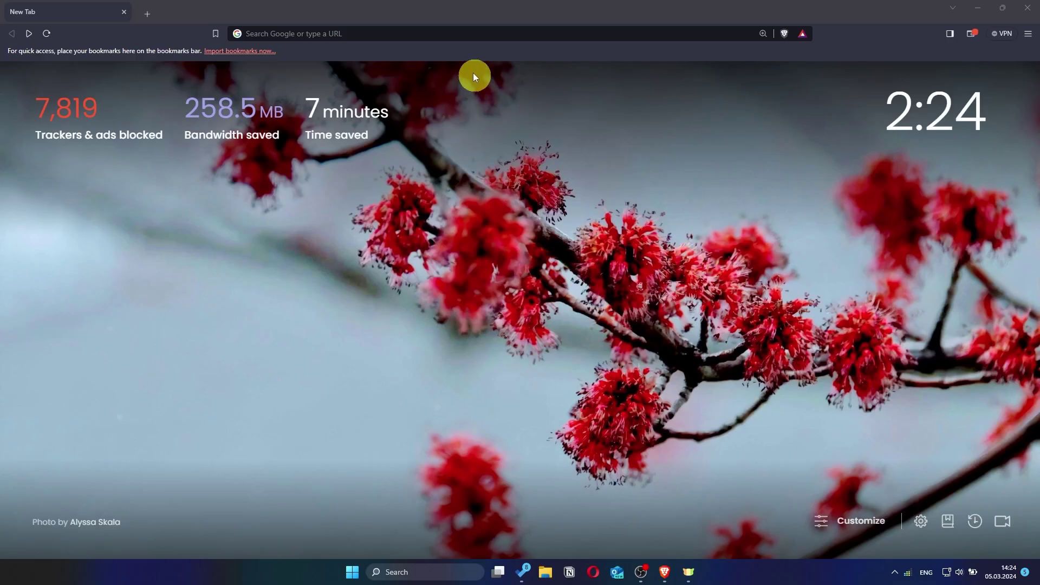
click(467, 36)
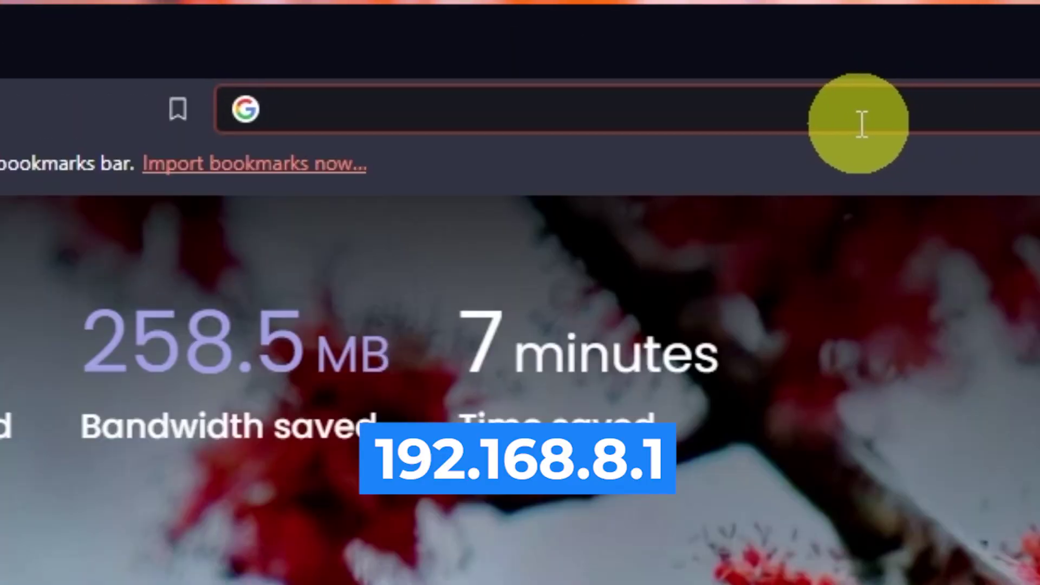
text(19)
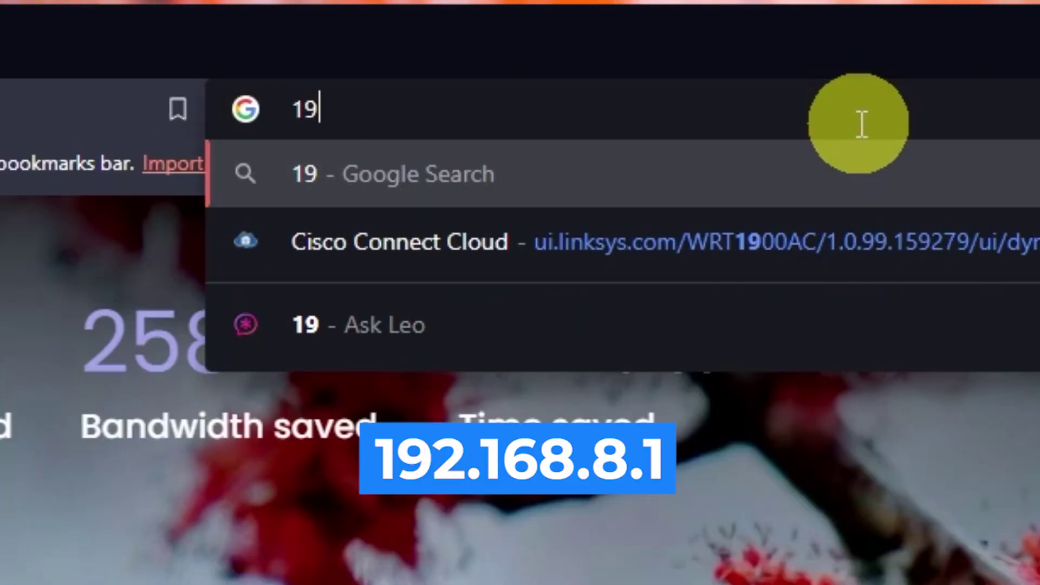
text(2.16)
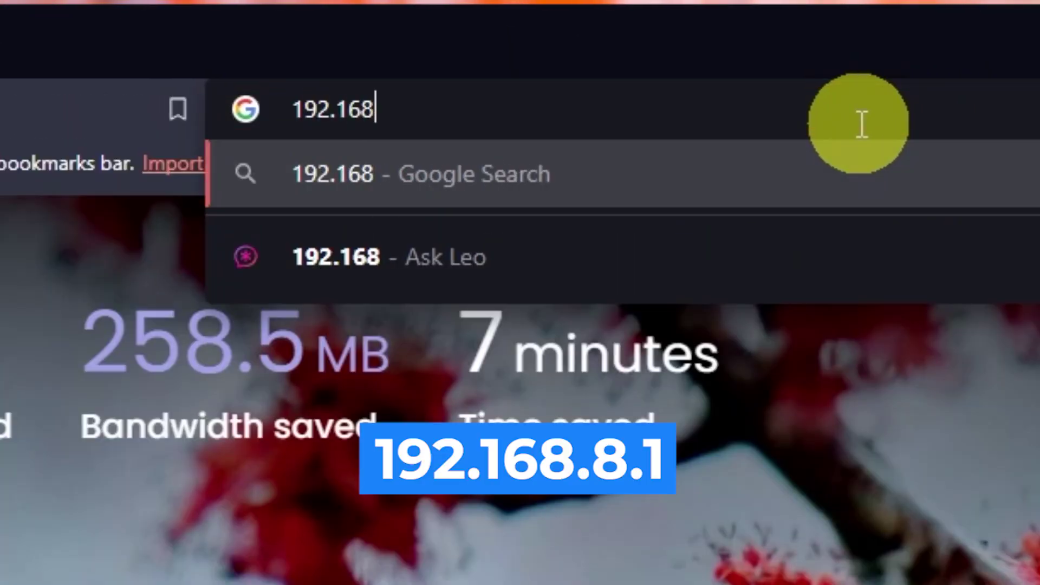
text(8.)
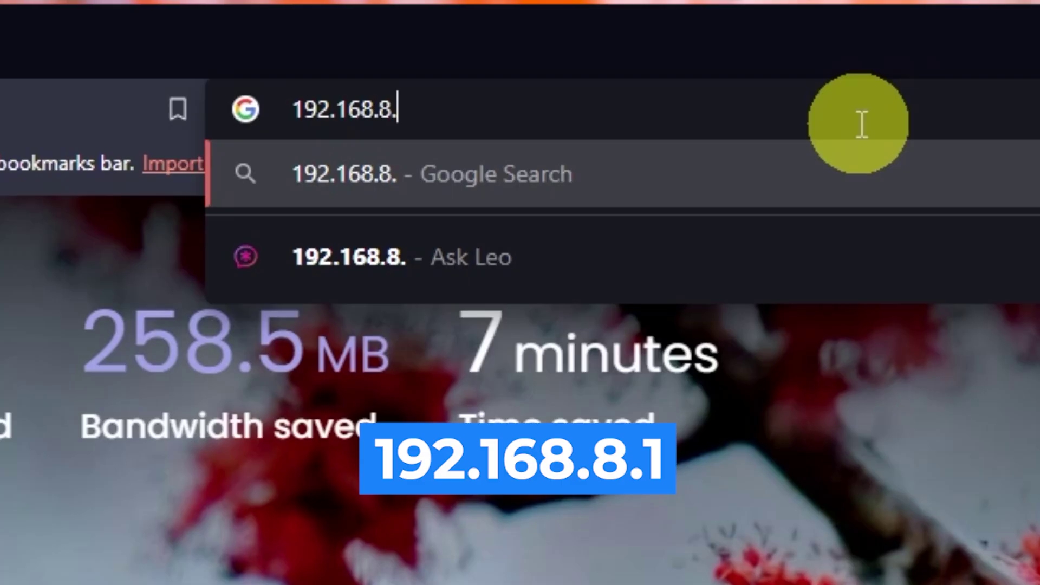
text(1)
Step: Load 192.168.8.1, enter the password, and reach the GL-SFT1200 welcome page in English
key(Return)
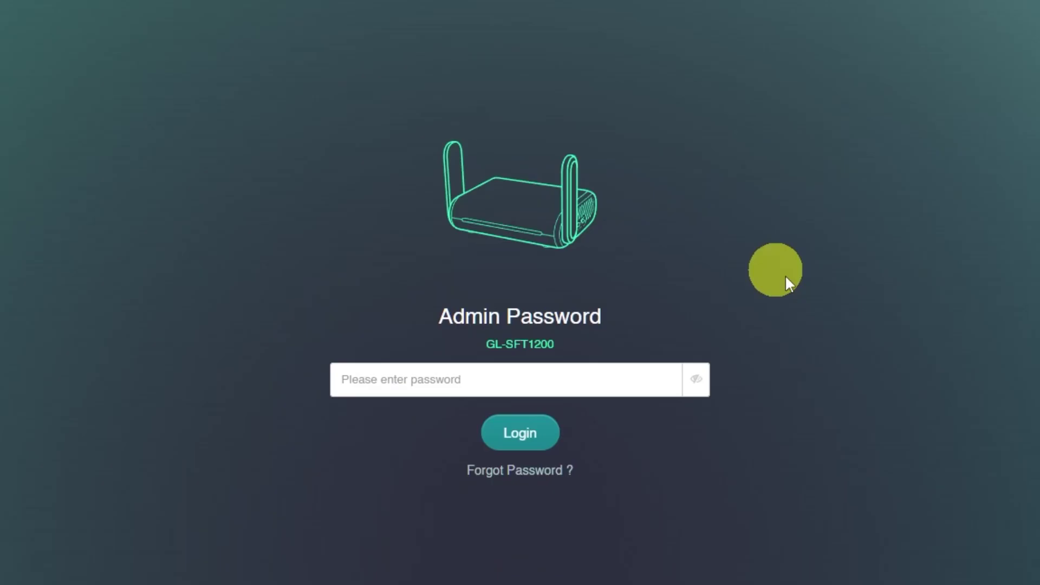
click(526, 373)
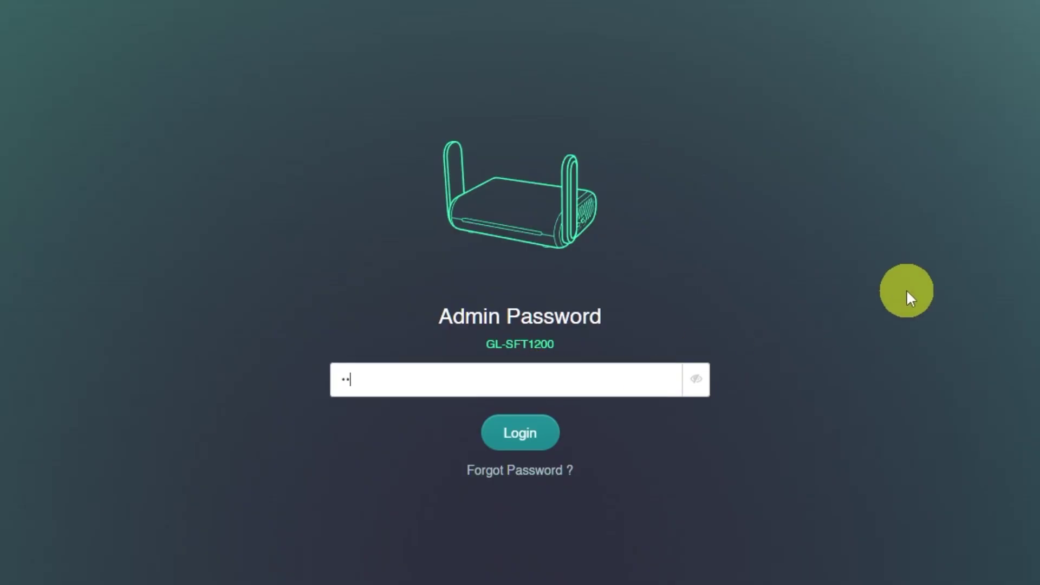
text(*******)
text(****)
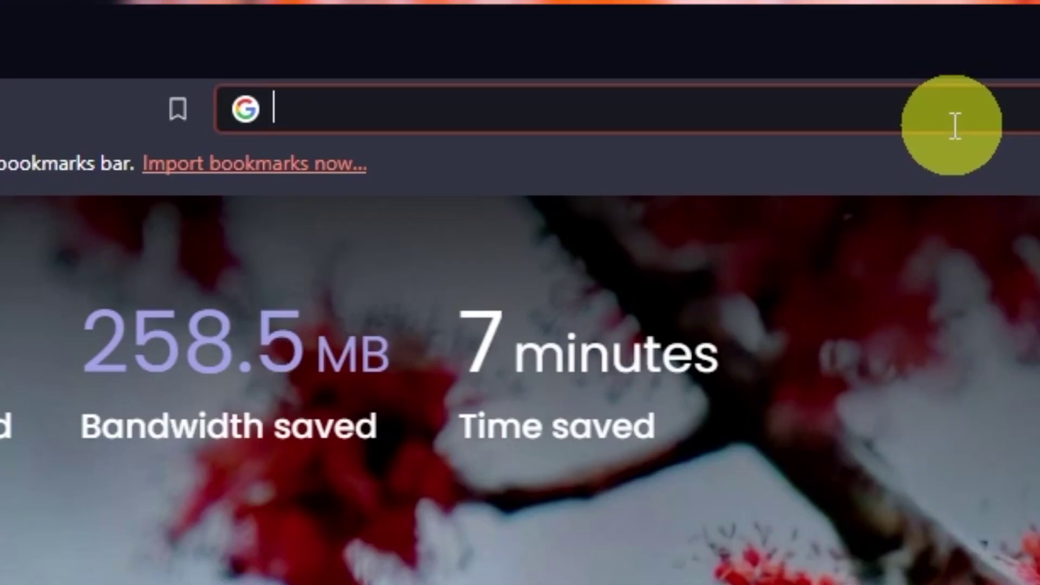
text(192.)
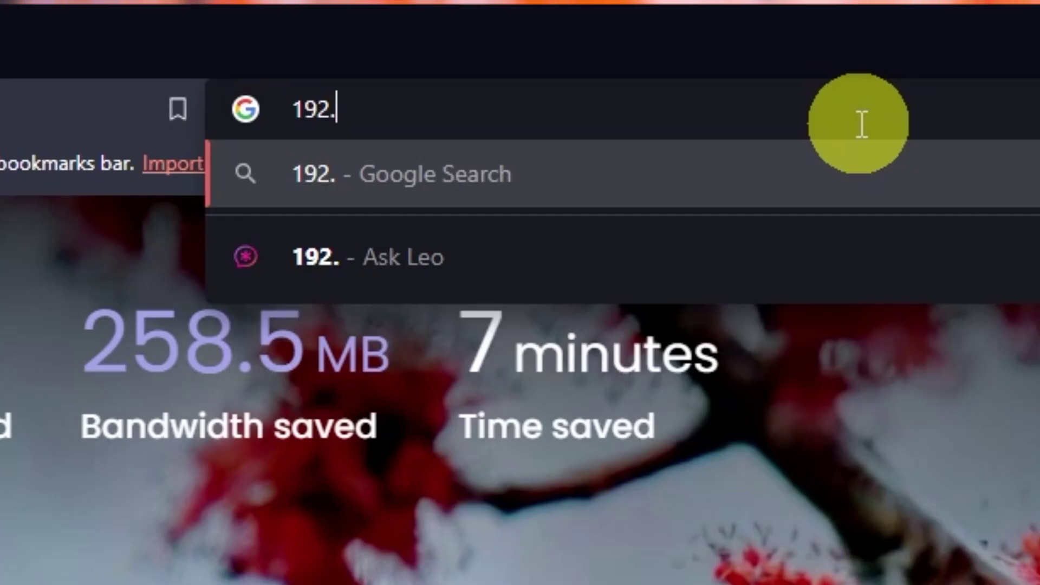
text(168.)
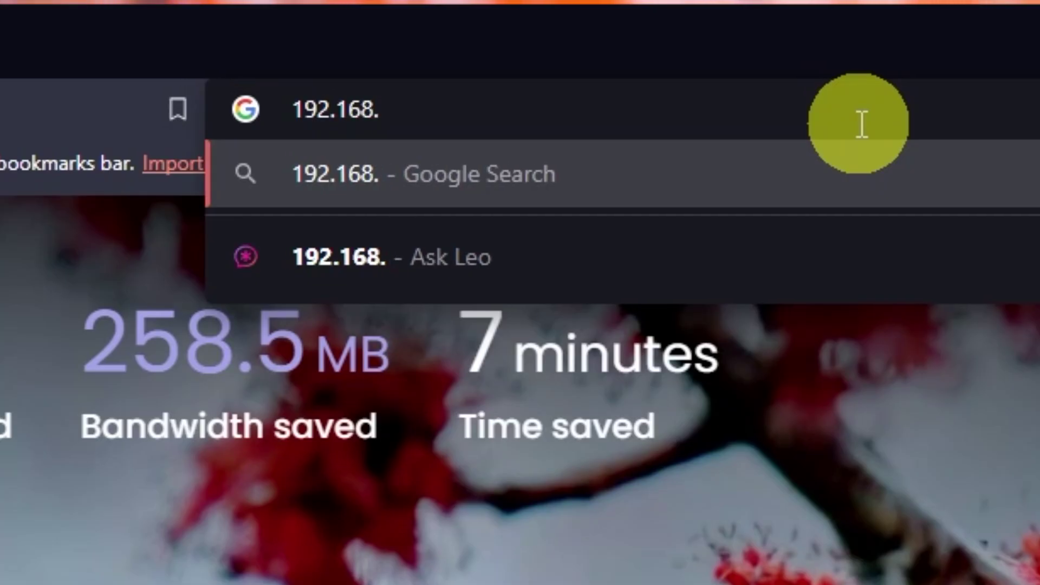
text(8.1)
key(Return)
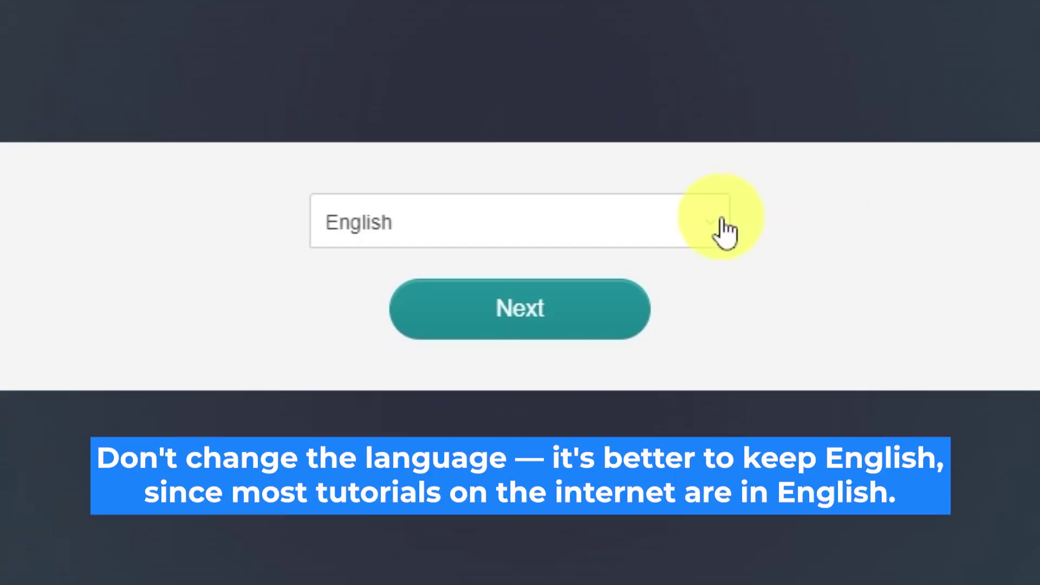
Step: Keep English as the interface language and continue to the admin password step
click(722, 227)
scroll(641, 362, down, 3)
scroll(690, 325, up, 3)
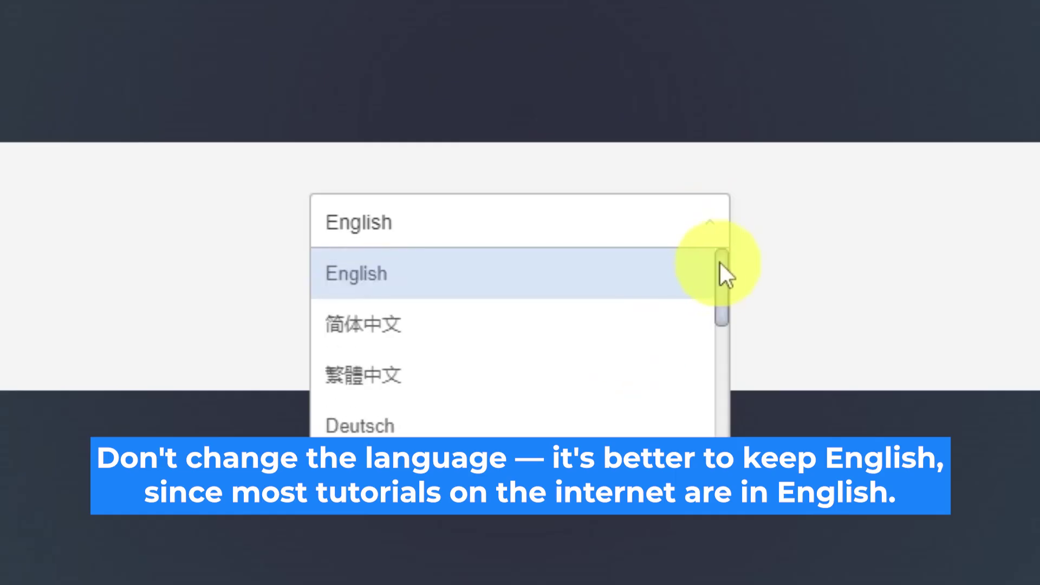
click(719, 232)
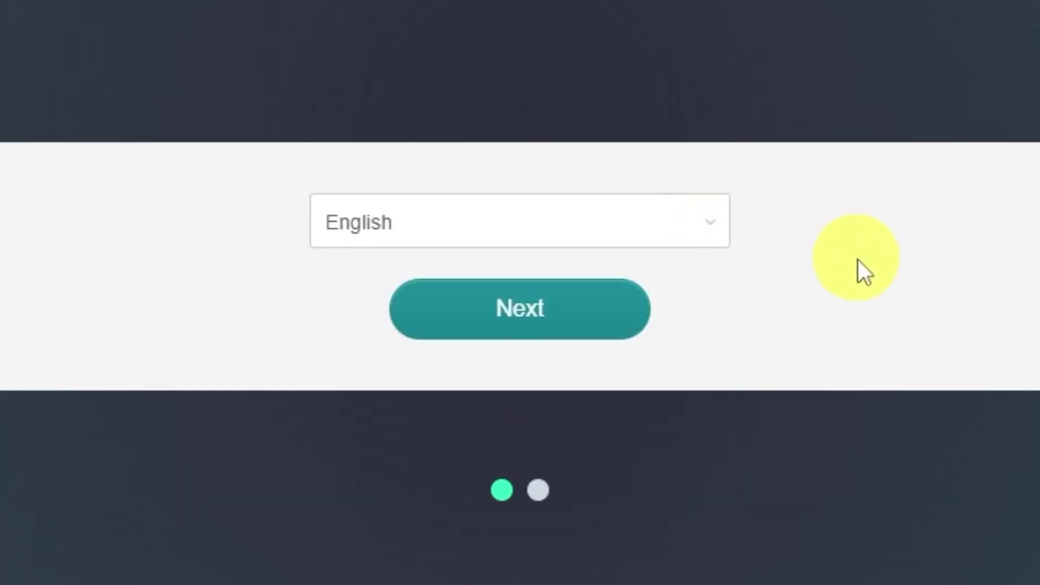
click(591, 316)
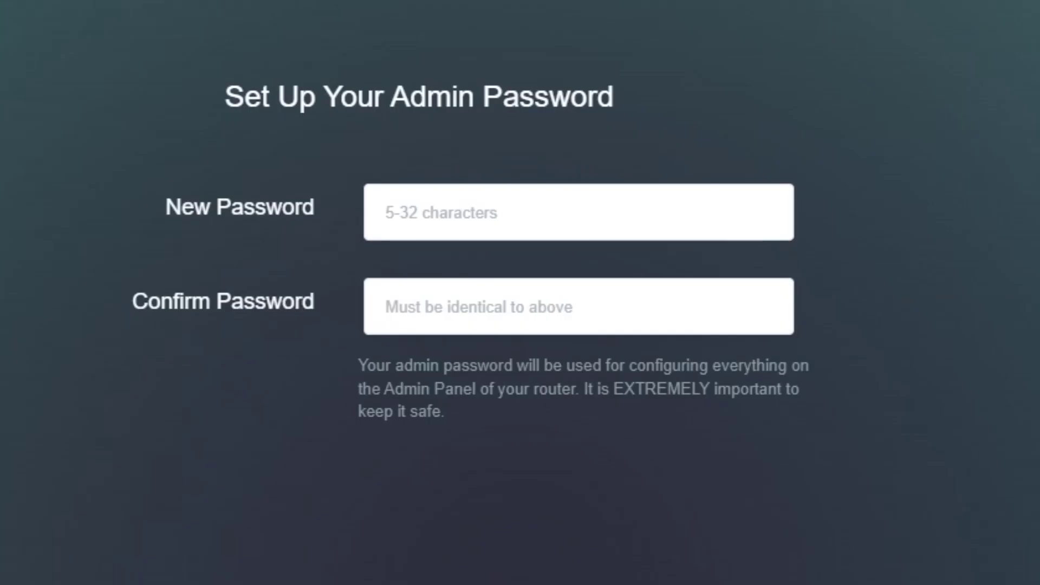
Step: Enter the new admin password and its confirmation, then submit it
click(659, 228)
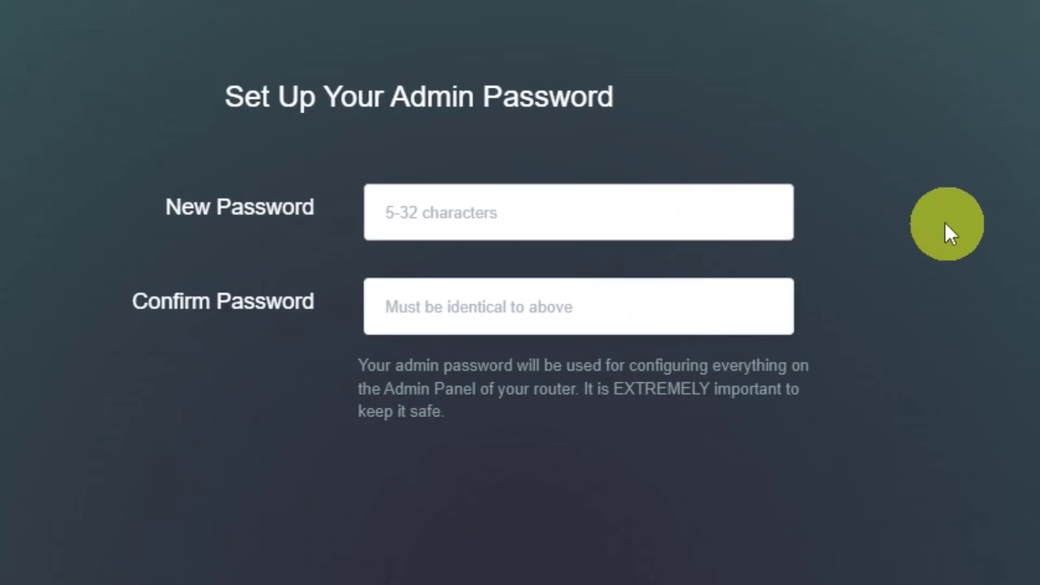
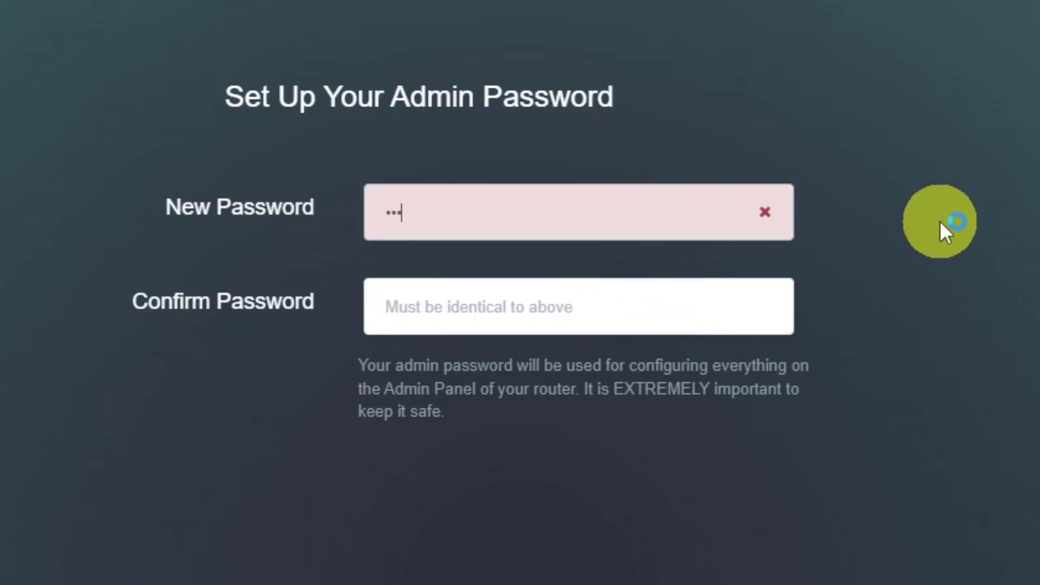
click(666, 317)
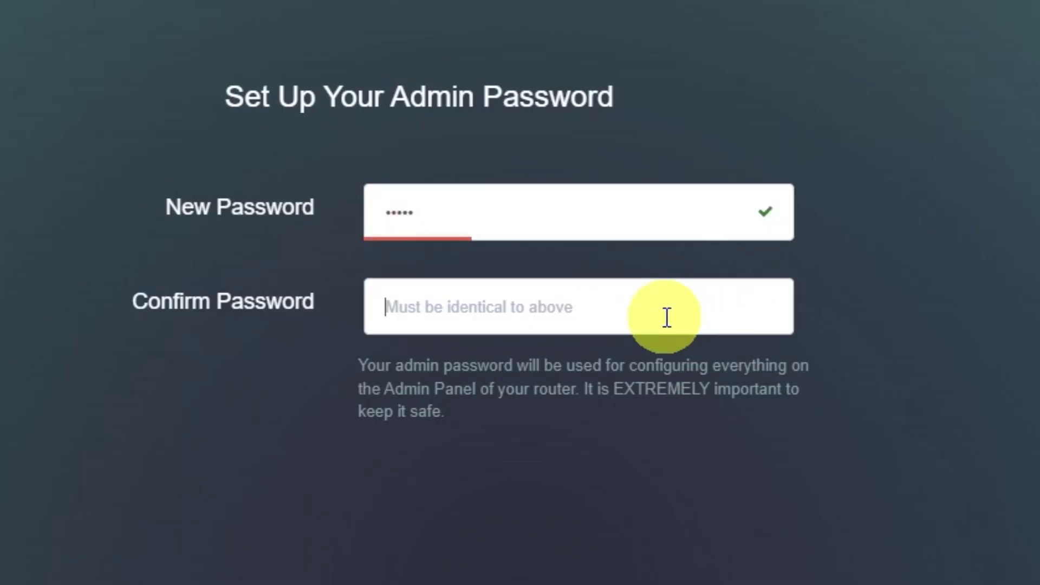
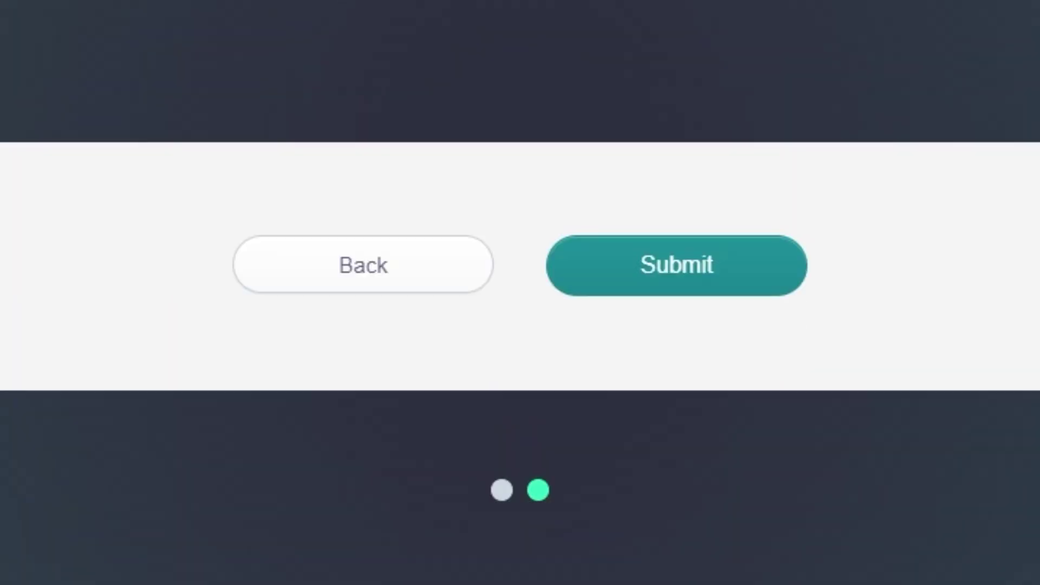
click(664, 268)
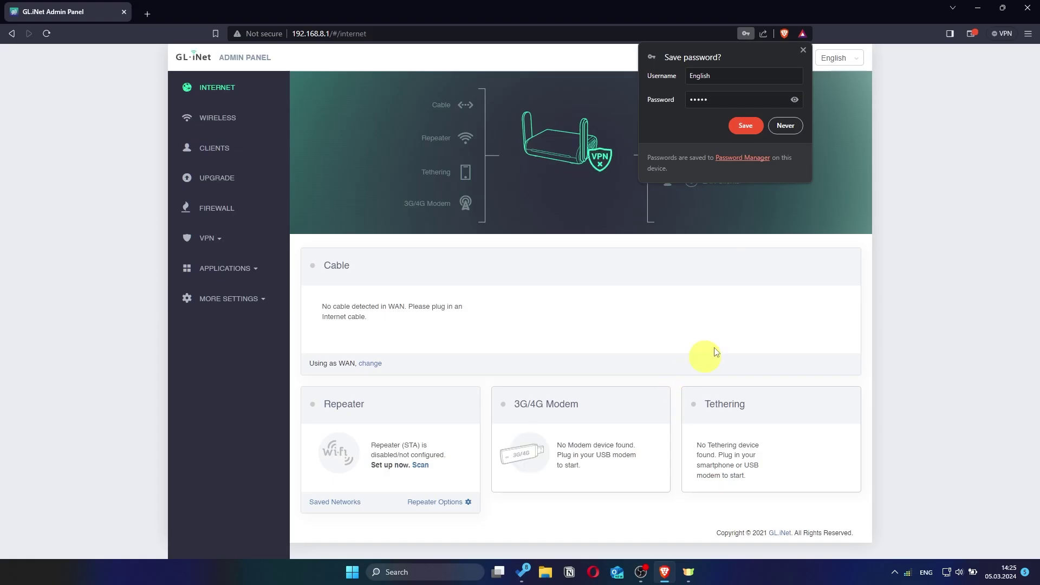
Step: Decline saving the password in the browser and edit the cable connection settings
click(795, 128)
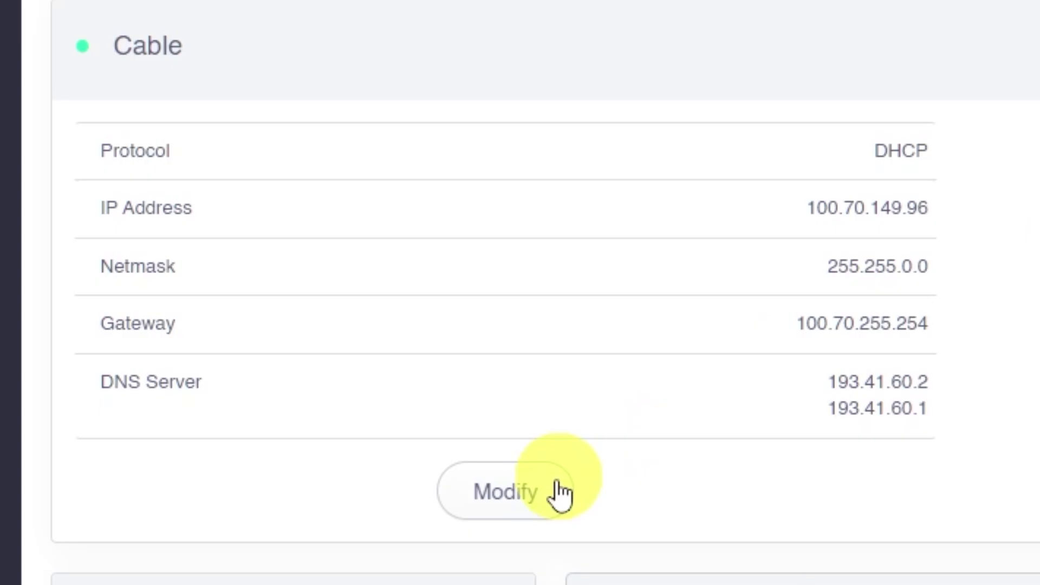
click(541, 504)
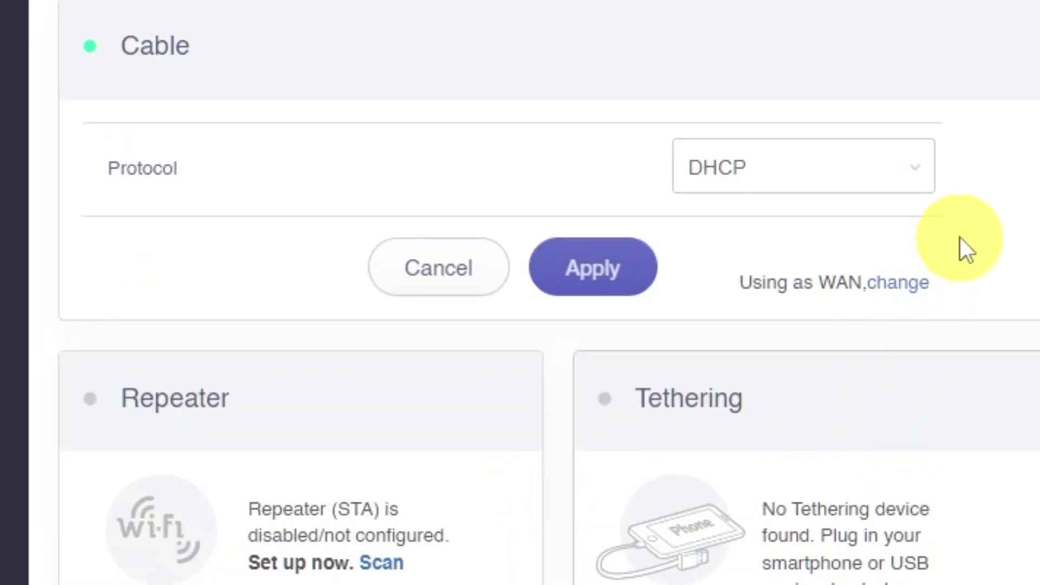
Step: Preview Static and PPPoE protocols, set the cable connection back to DHCP and apply
click(920, 179)
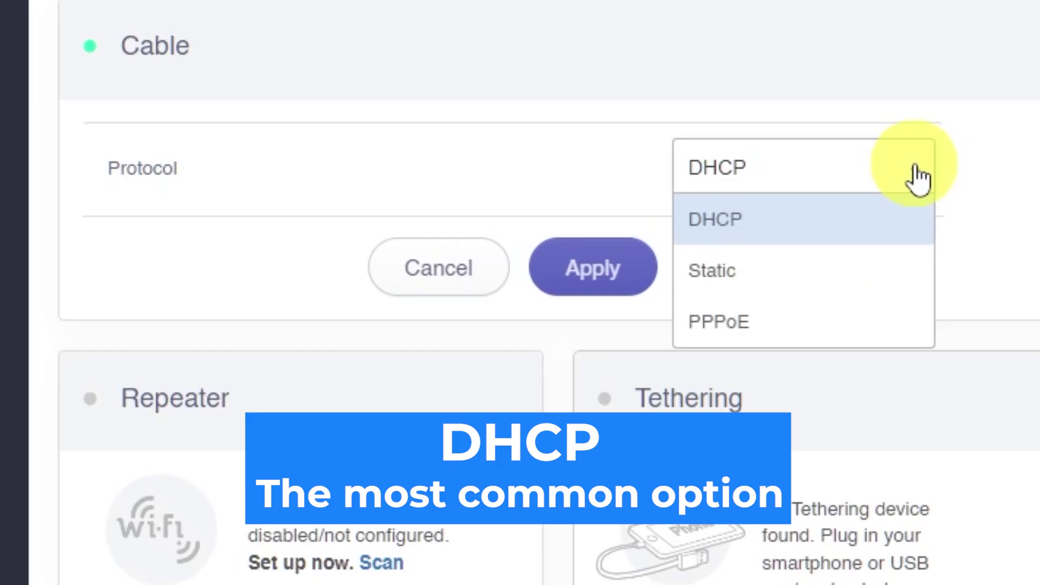
click(776, 273)
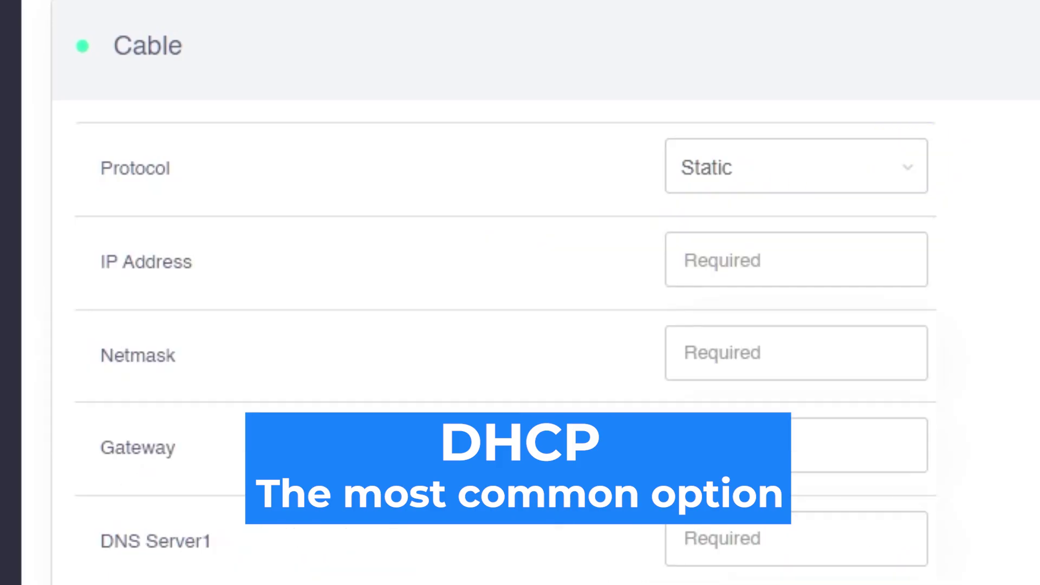
click(910, 174)
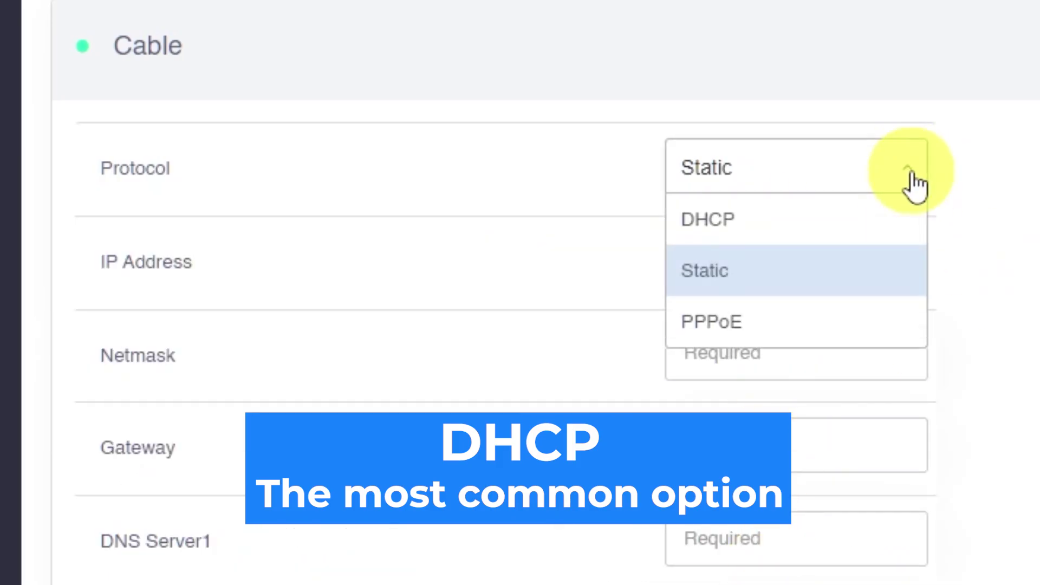
click(731, 322)
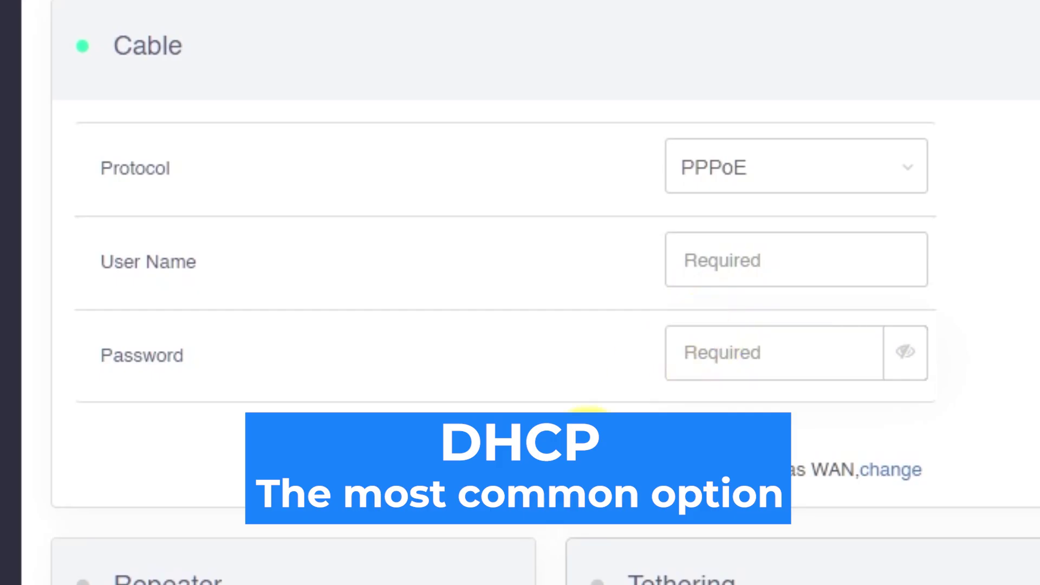
click(884, 189)
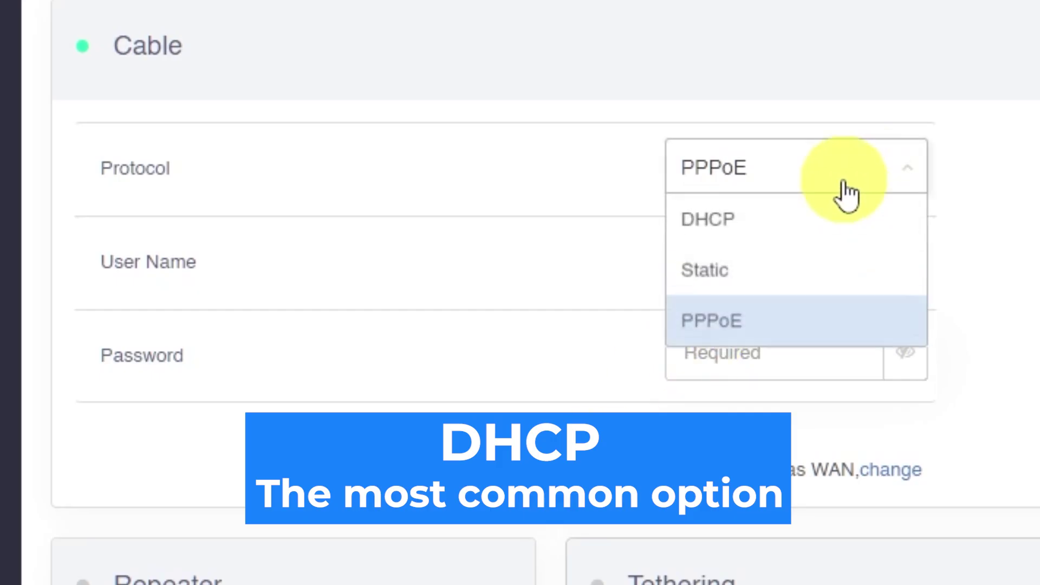
click(783, 235)
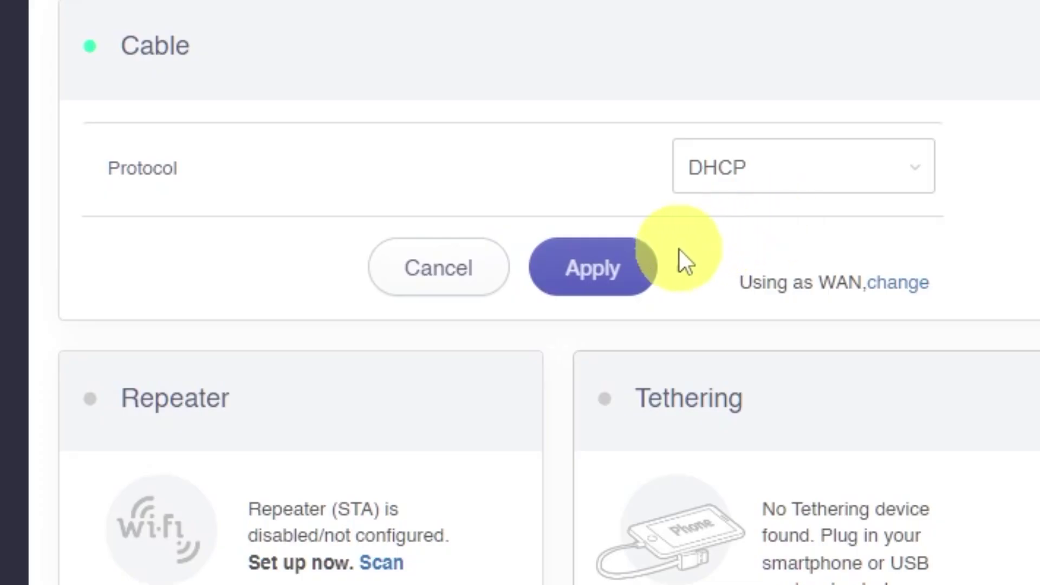
click(634, 279)
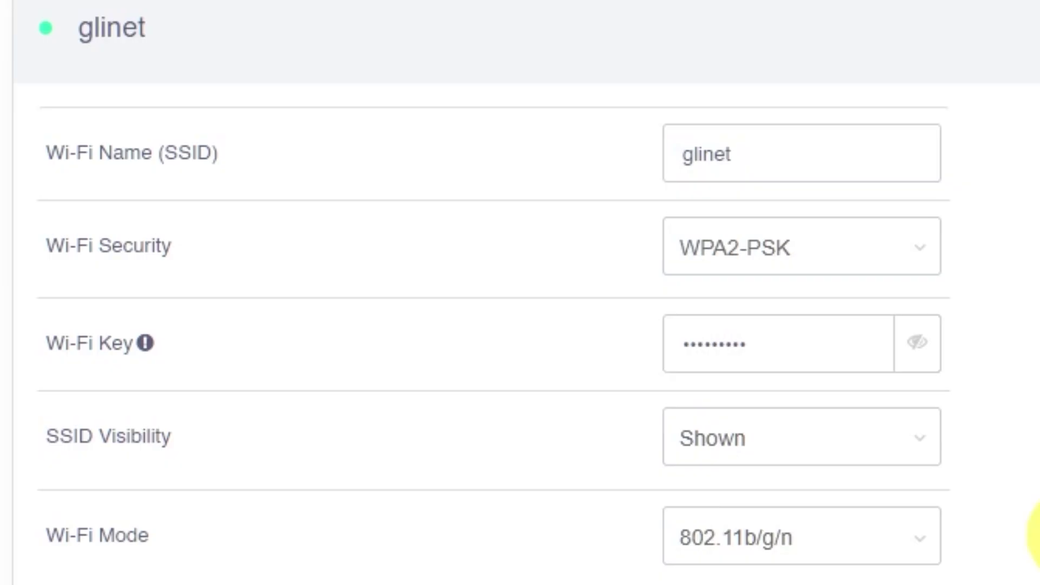
Step: Rename the 2.4G network glinet to glinet2G, replace its Wi-Fi key and apply
click(891, 156)
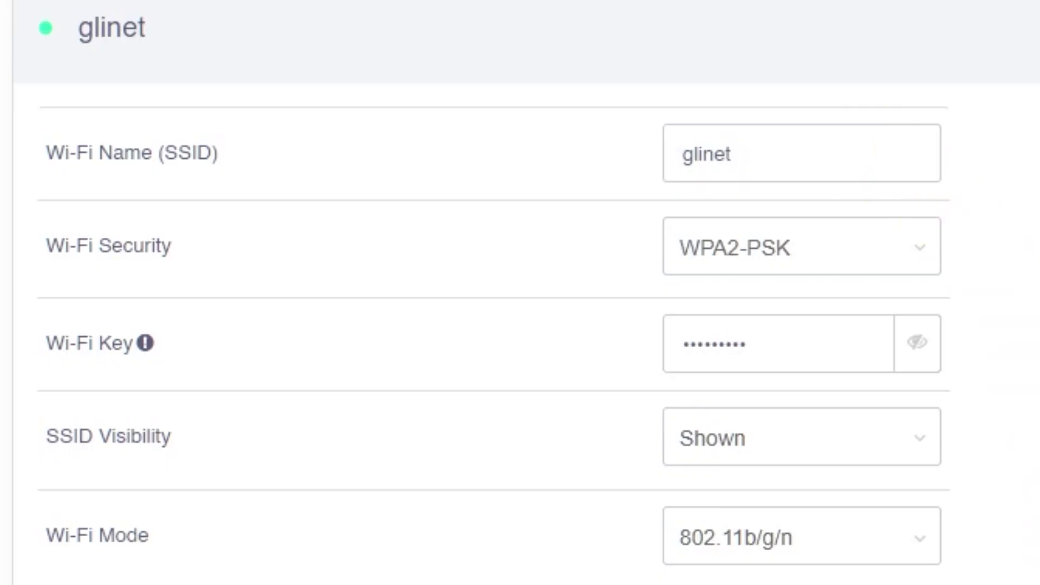
text(2)
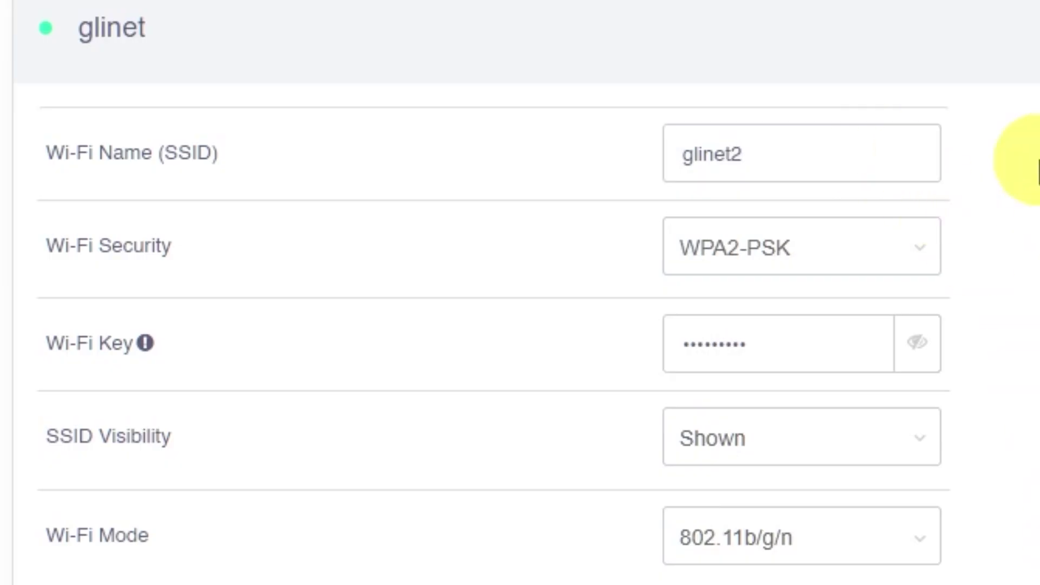
text(G)
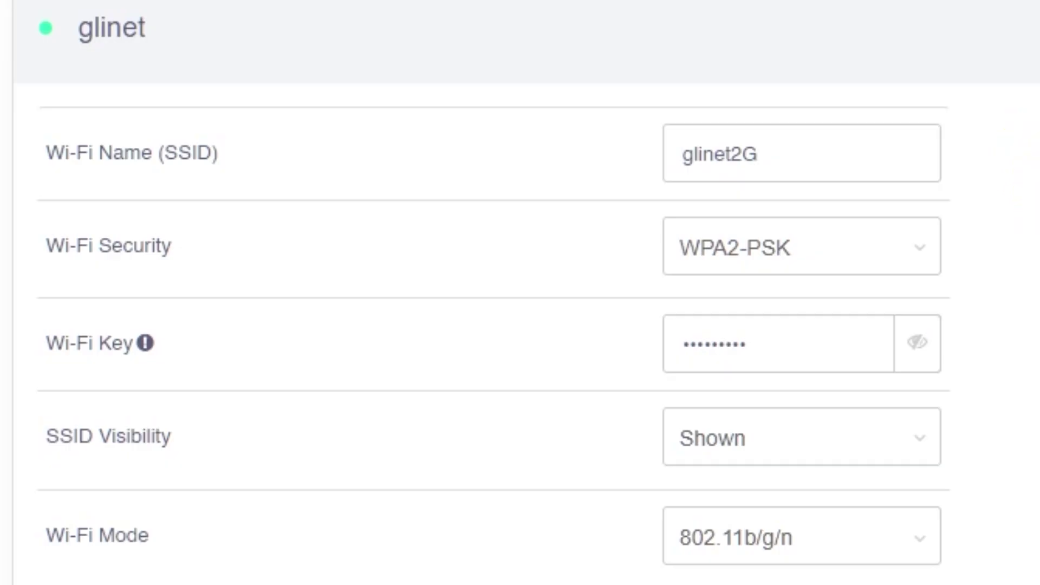
click(862, 356)
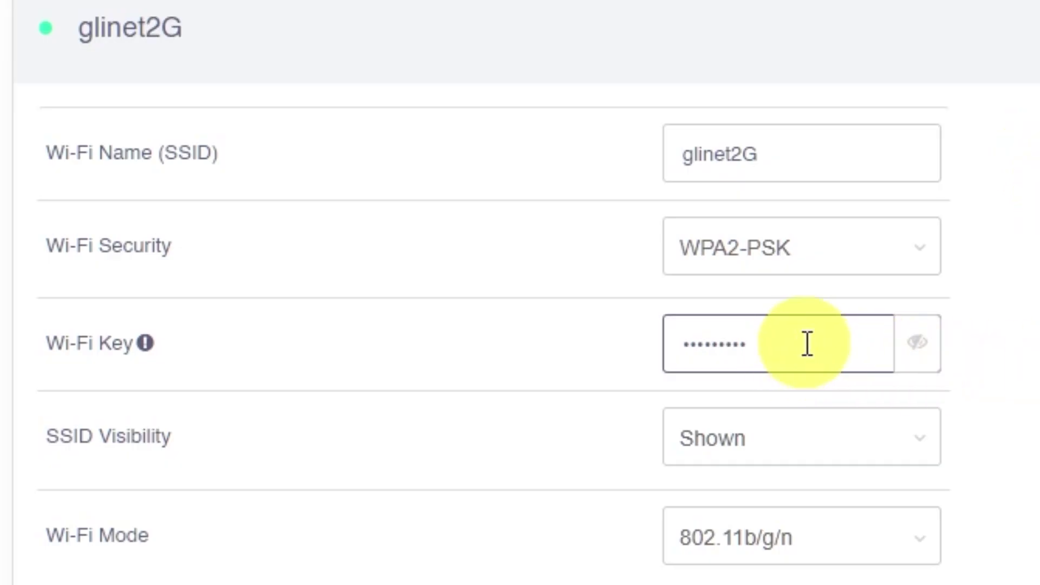
drag(766, 344, 564, 344)
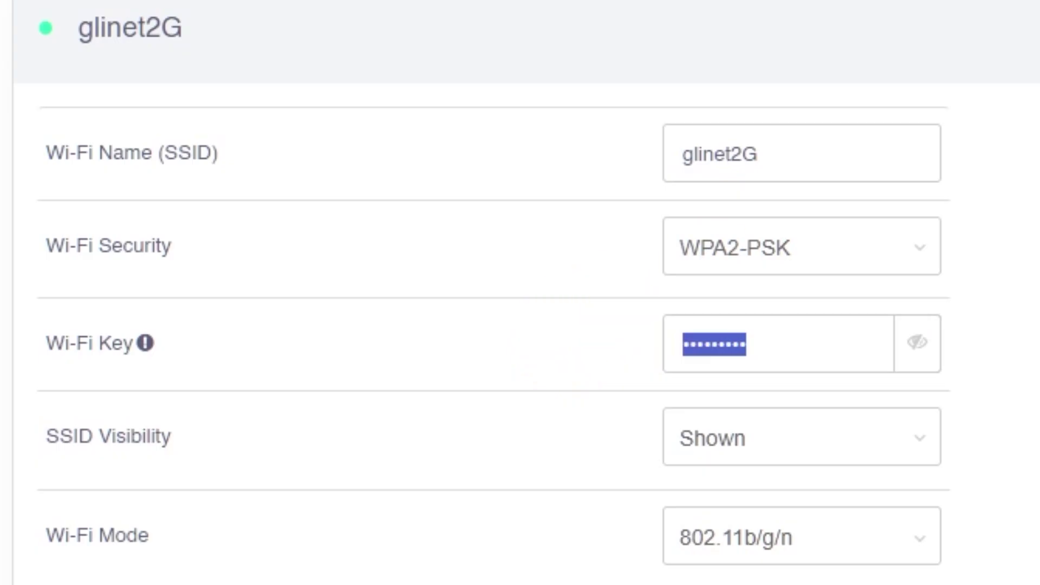
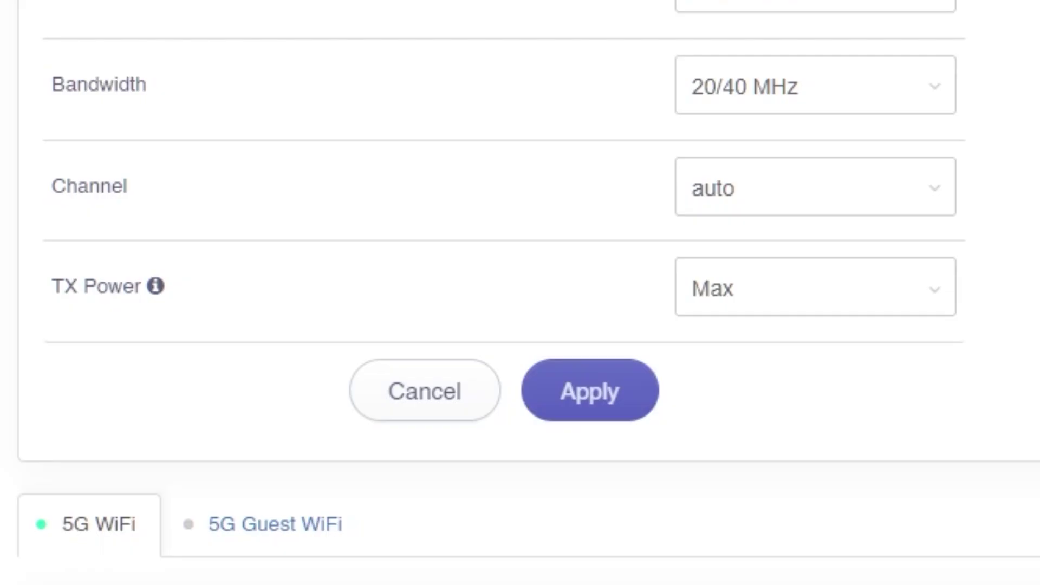
click(602, 398)
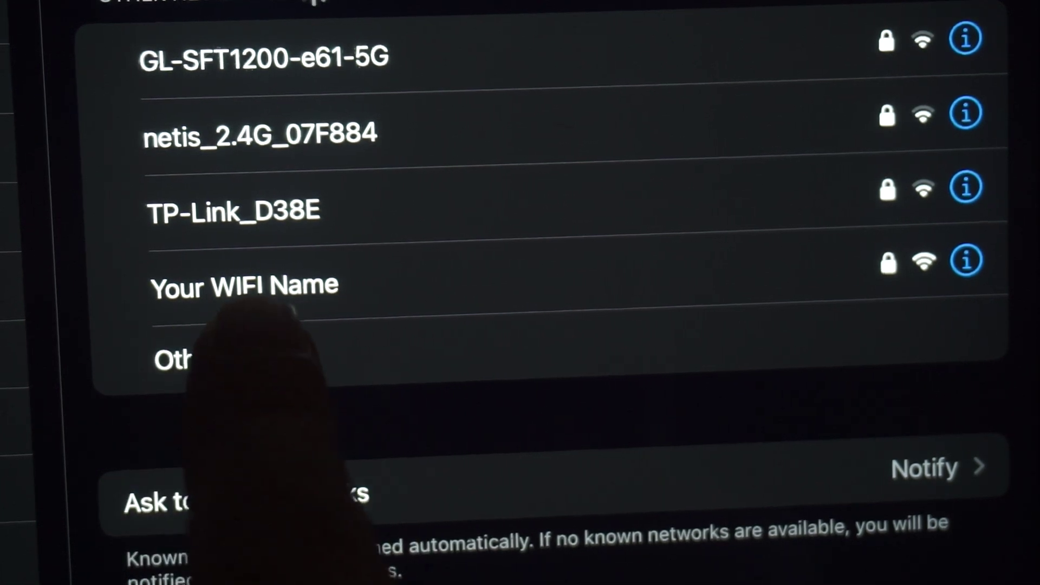
Step: Join the 'Your WIFI Name' network from the tablet's Other Networks list
click(325, 285)
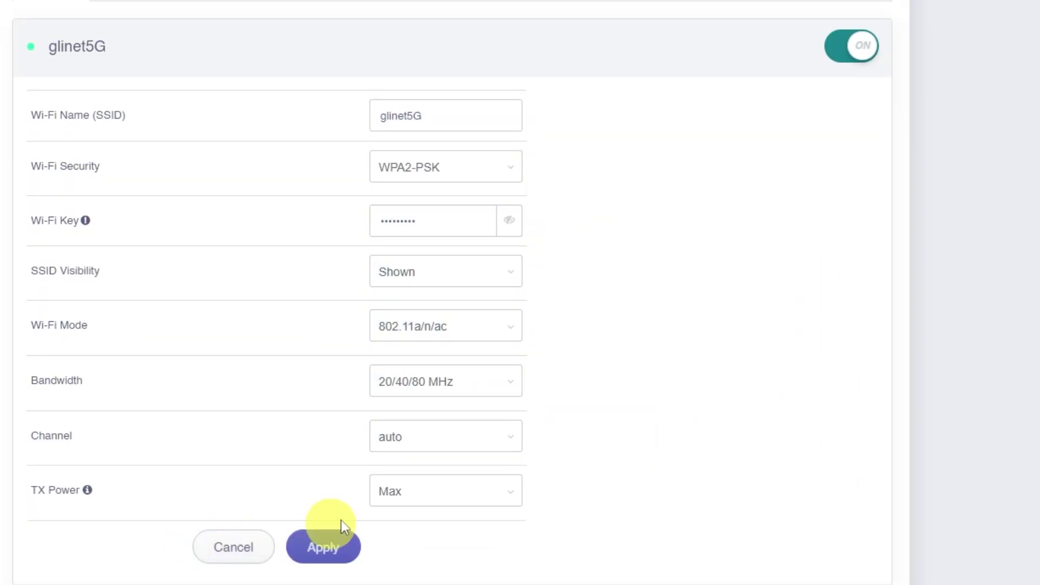
Step: Replace the 5G glinet5G Wi-Fi key, reveal it to check, and apply the settings
drag(448, 218, 289, 218)
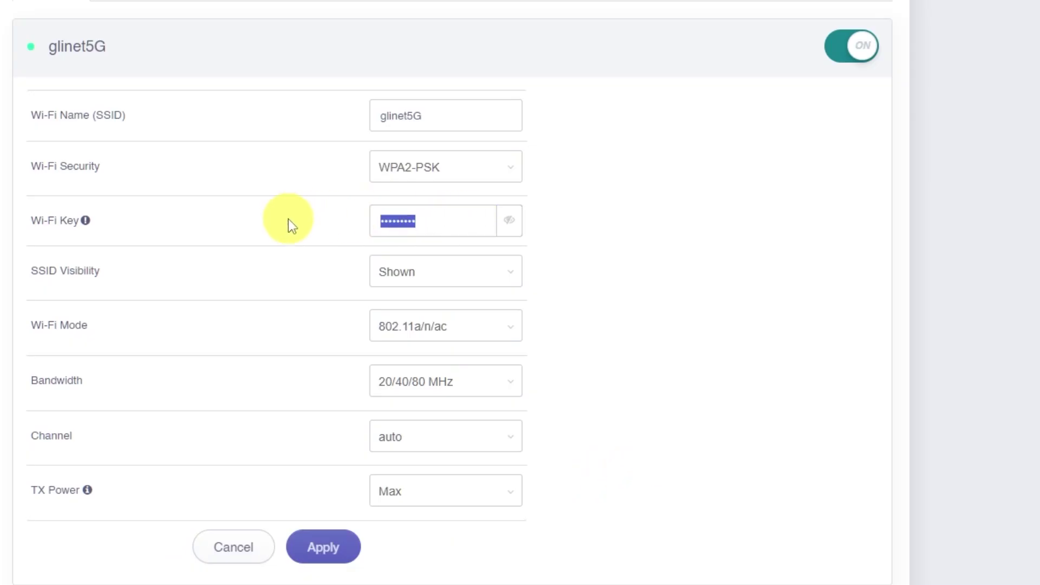
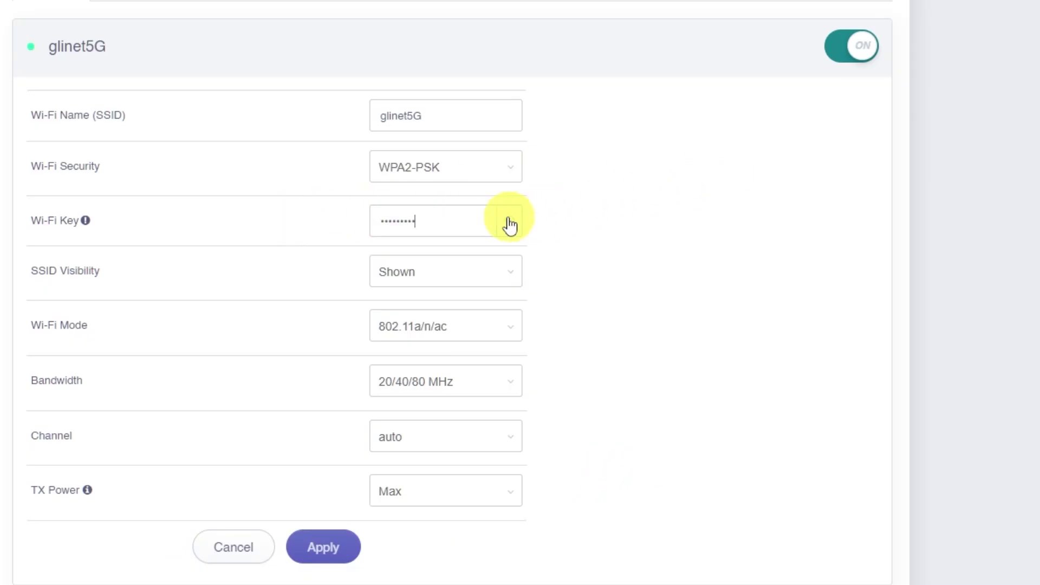
click(508, 221)
click(505, 223)
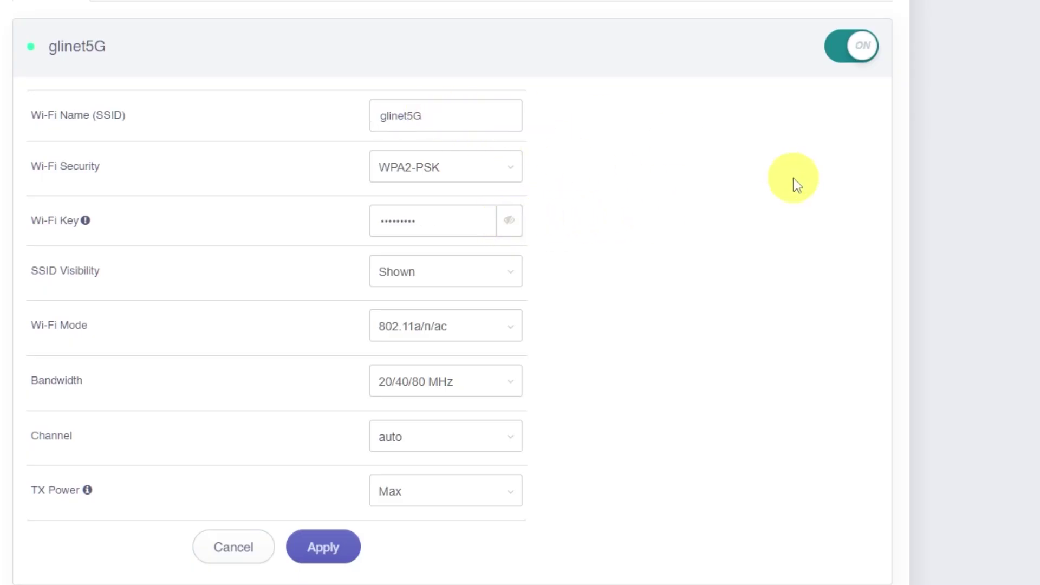
click(334, 550)
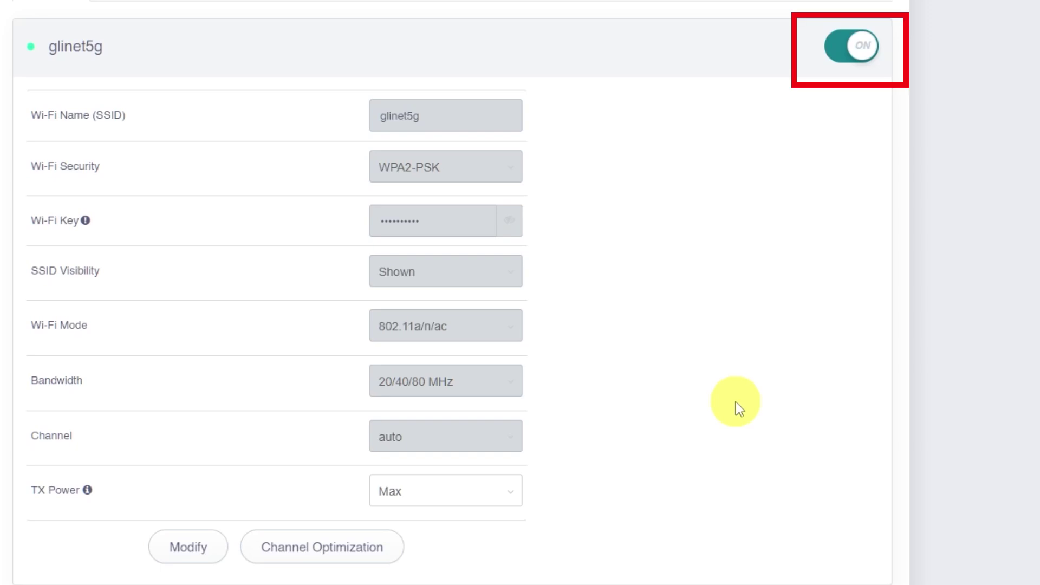
Step: Toggle the 2.4G network off and back on so glinet2G runs with WPA2-PSK
click(852, 46)
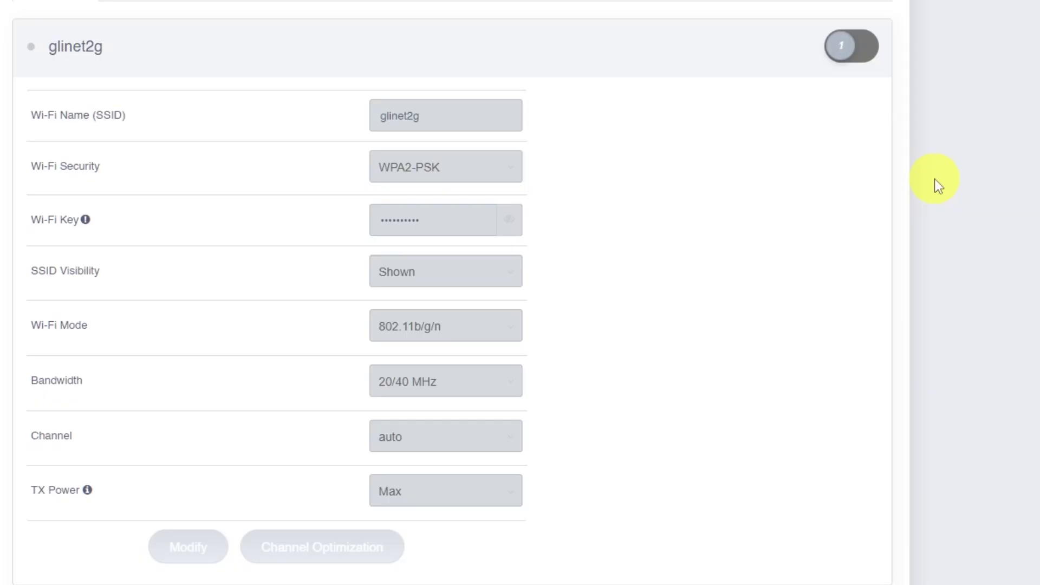
click(852, 49)
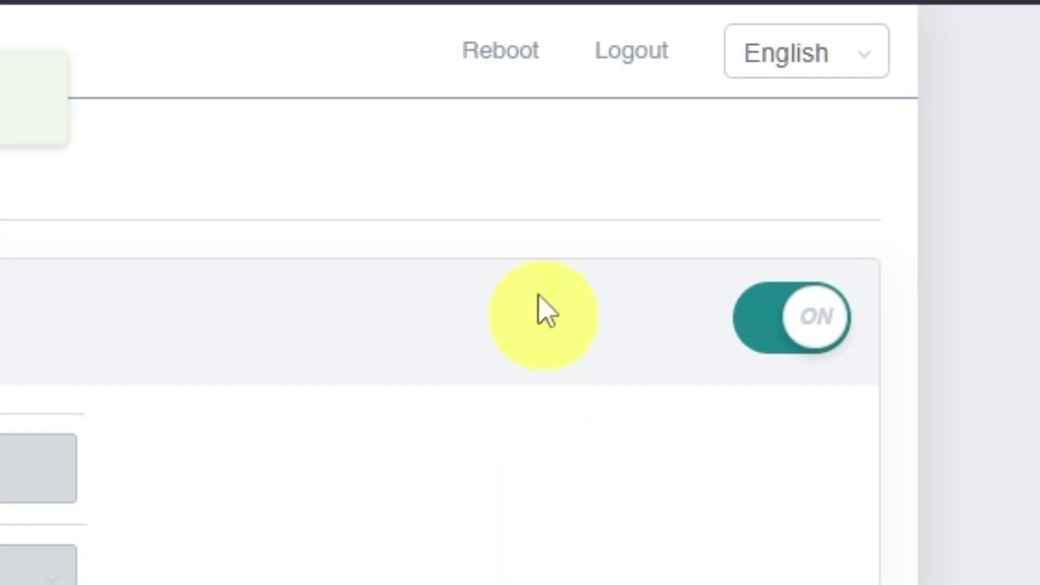
Step: Reboot the router and wait for the admin password login page to return
click(500, 57)
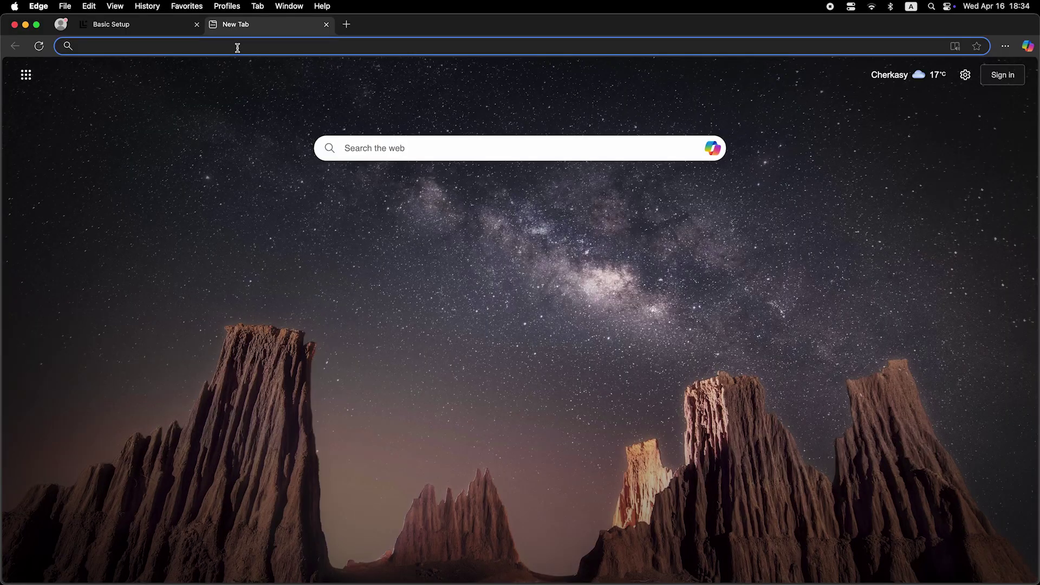
click(237, 47)
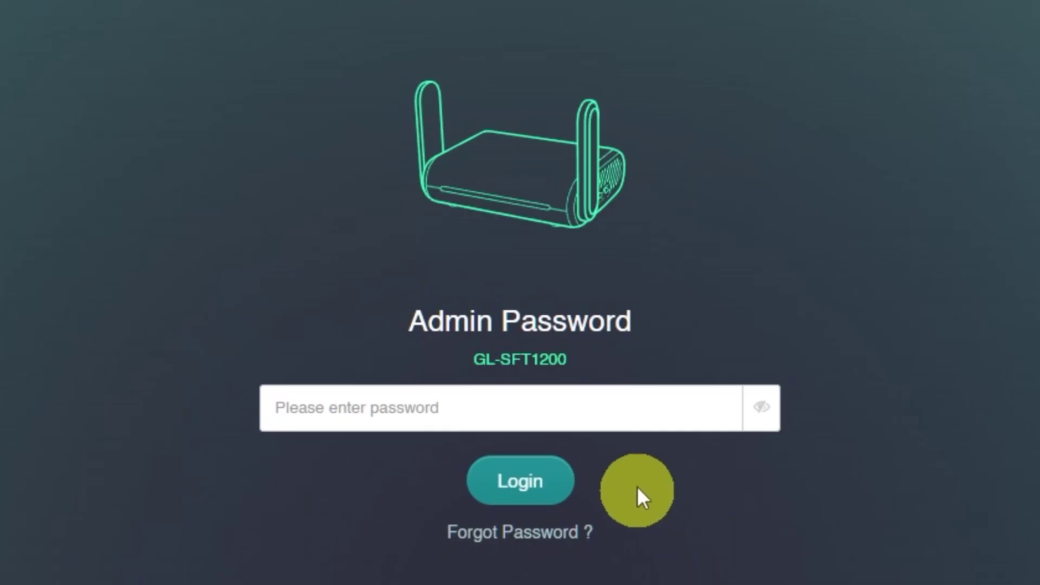
Step: Log in with the admin password to reach the Internet page showing cable on DHCP
click(593, 407)
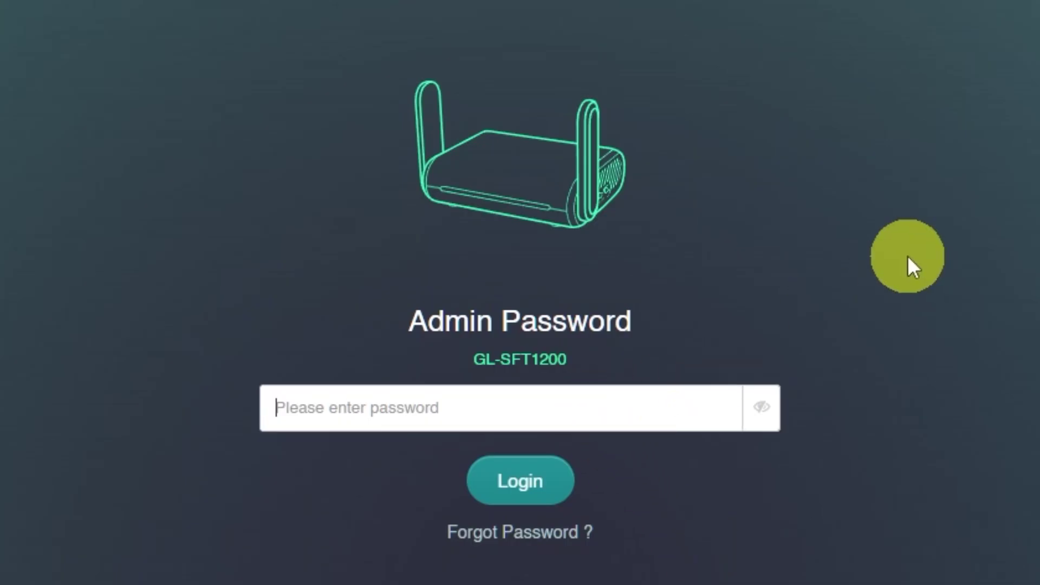
text(••••)
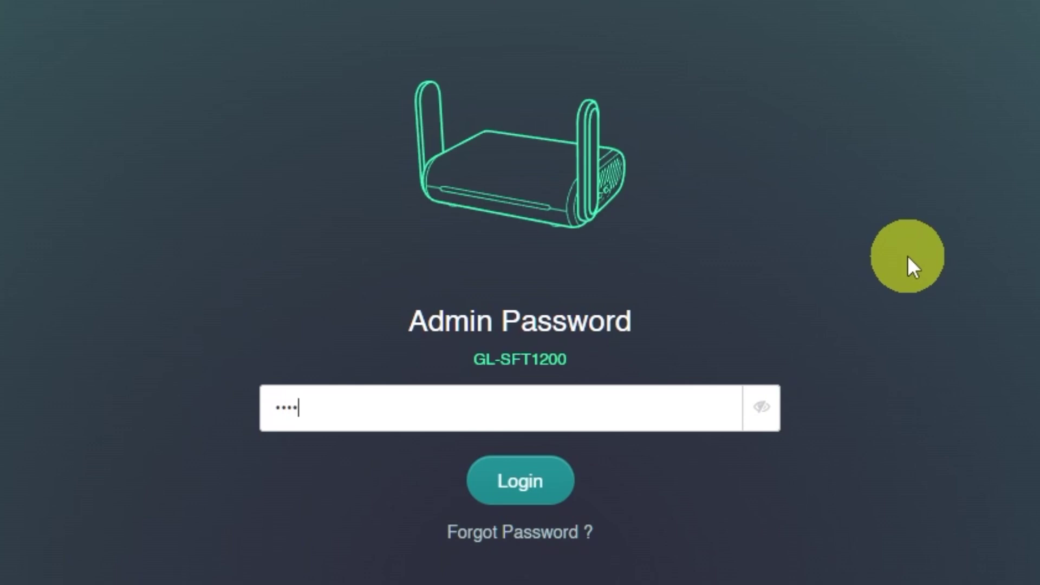
text(•)
click(525, 485)
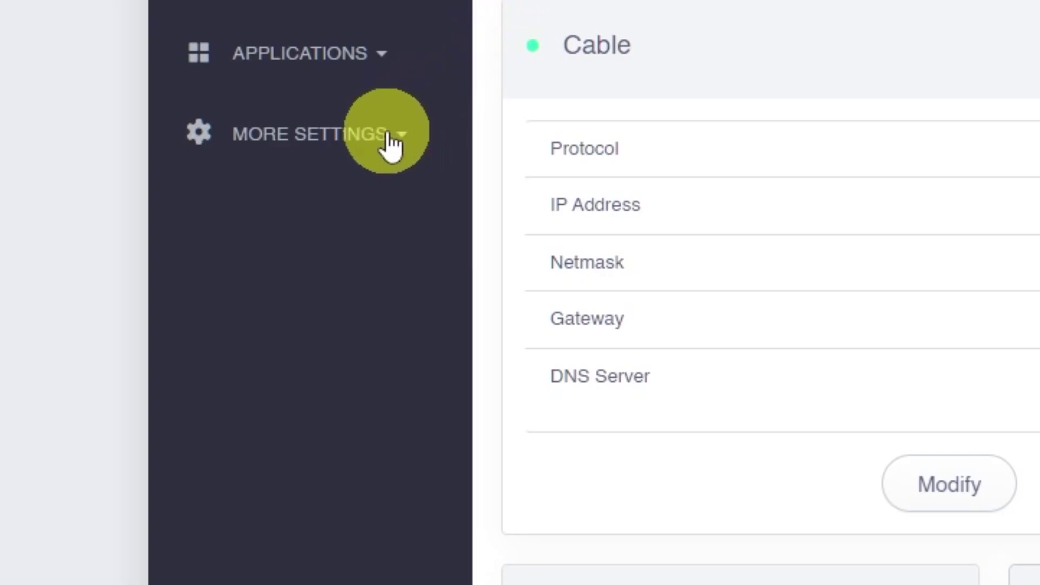
Step: Under MAC Clone, set the router's WAN MAC to the cloned client address 9C:2D:CD:30:46:D9 and apply
click(391, 147)
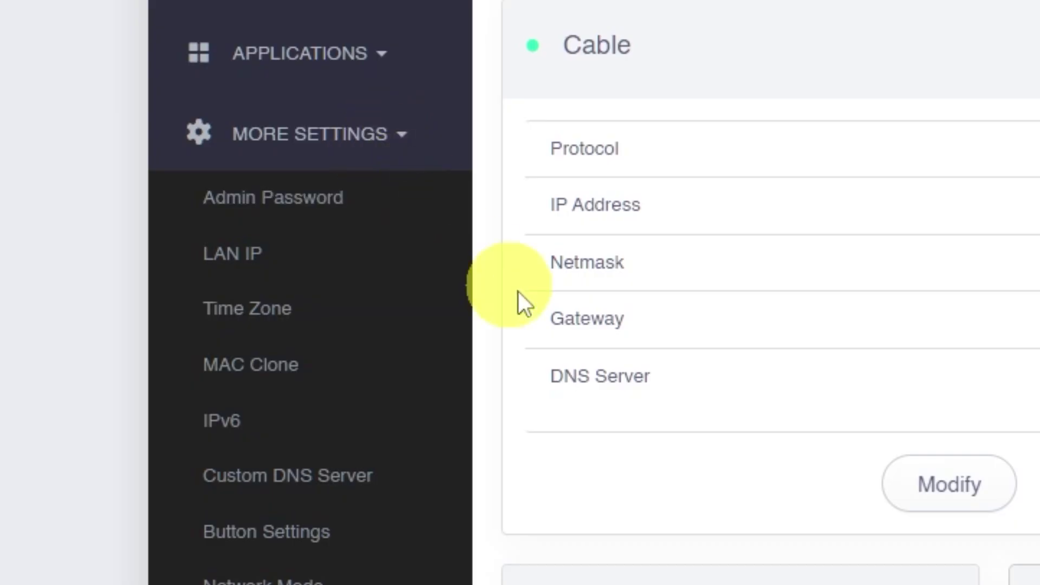
click(333, 367)
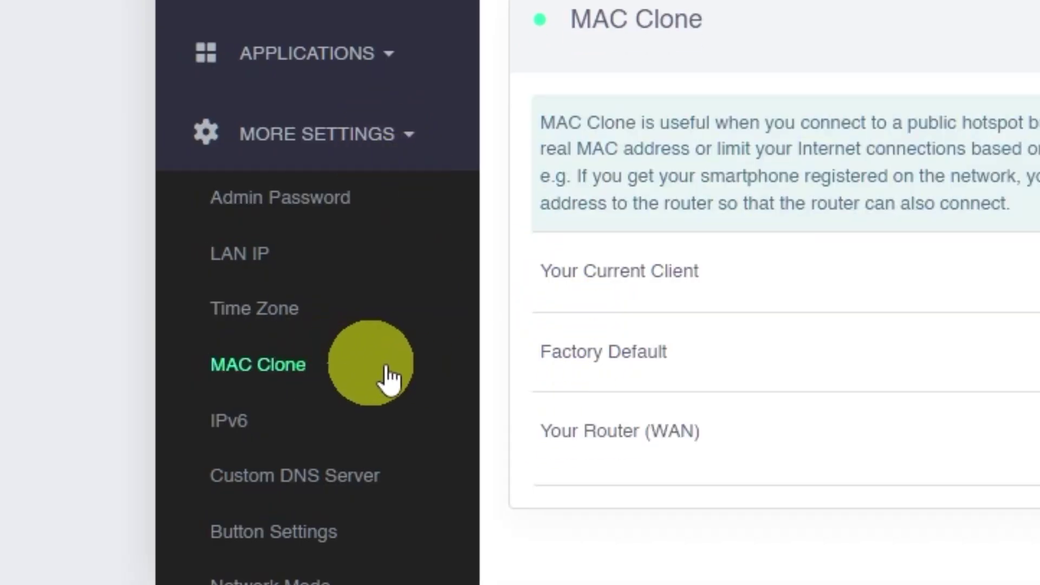
scroll(602, 328, down, 5)
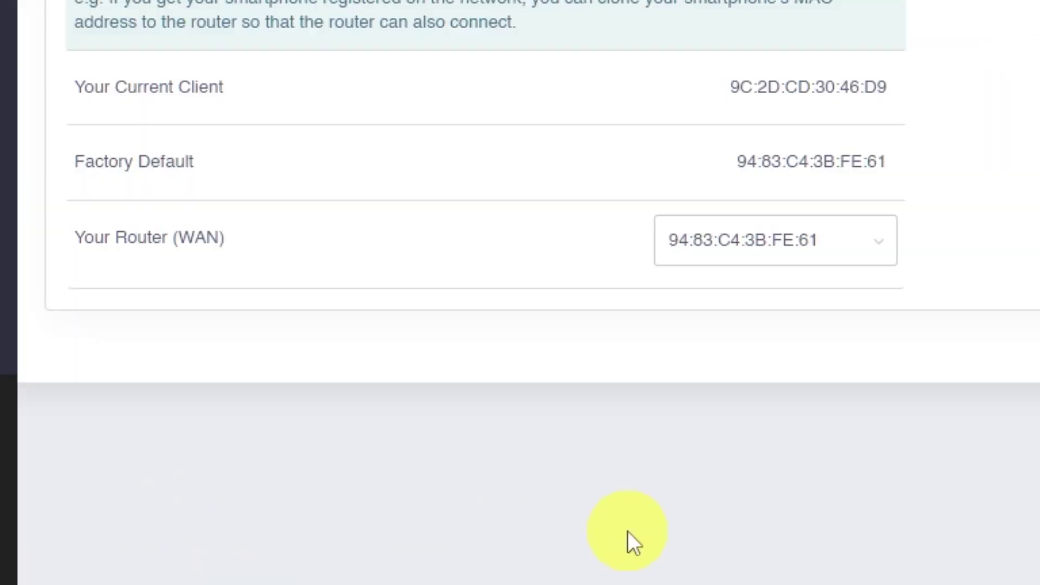
click(881, 235)
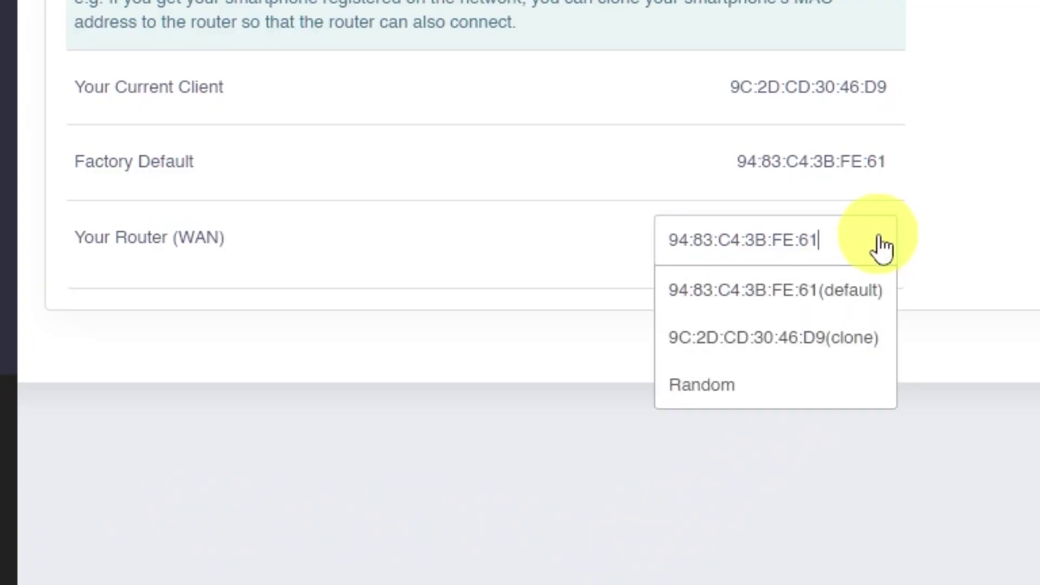
click(813, 336)
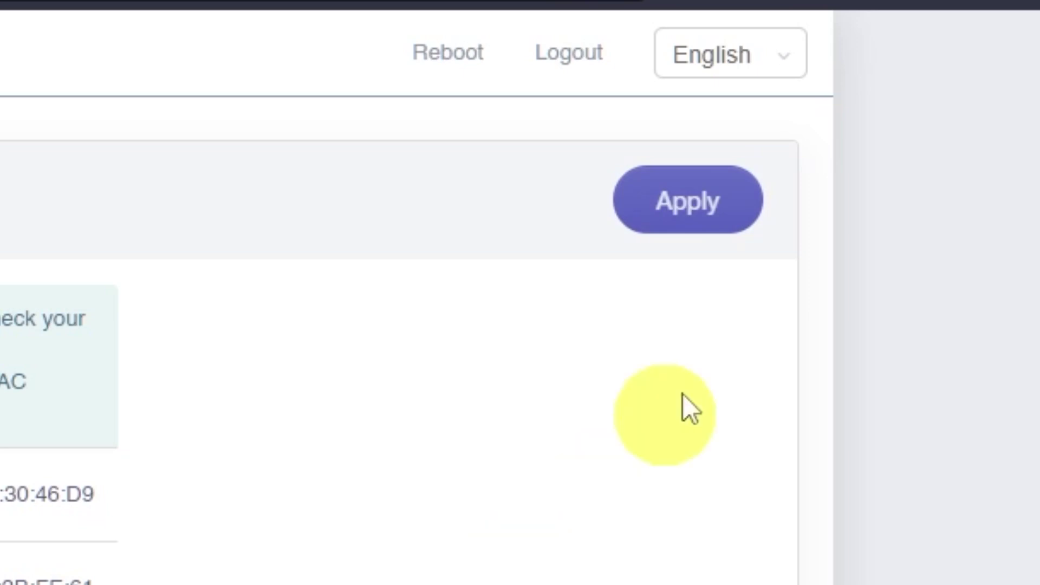
click(726, 231)
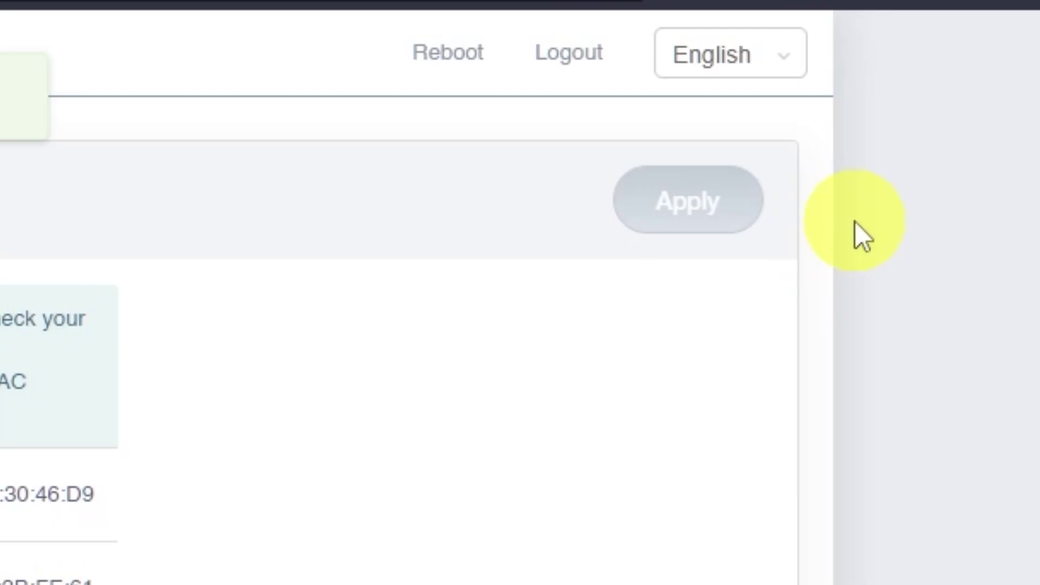
Step: Reboot the router, confirm the Caution dialog, then rejoin the 'Your WIFI Name' network
click(481, 72)
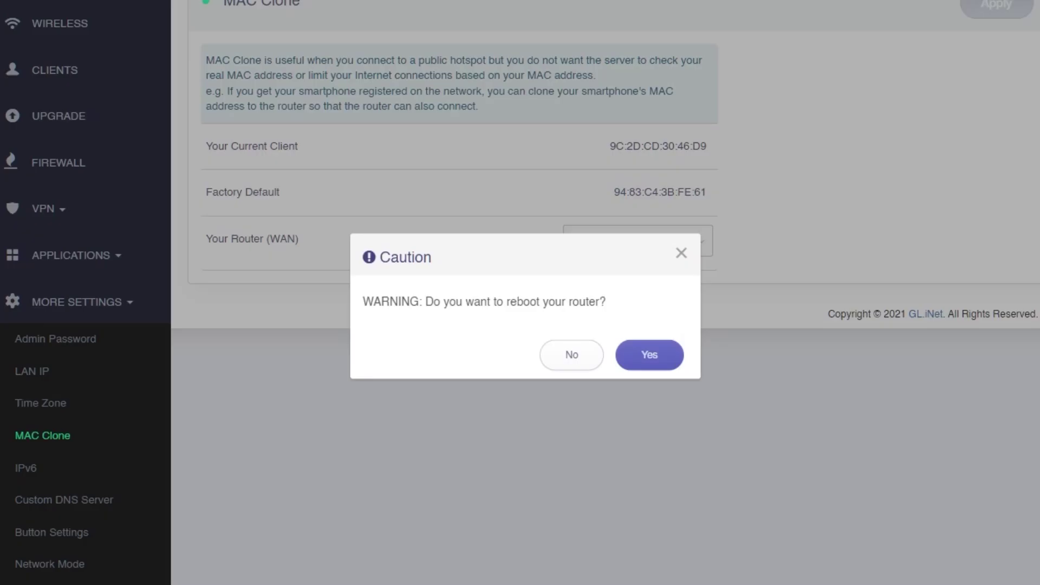
click(656, 358)
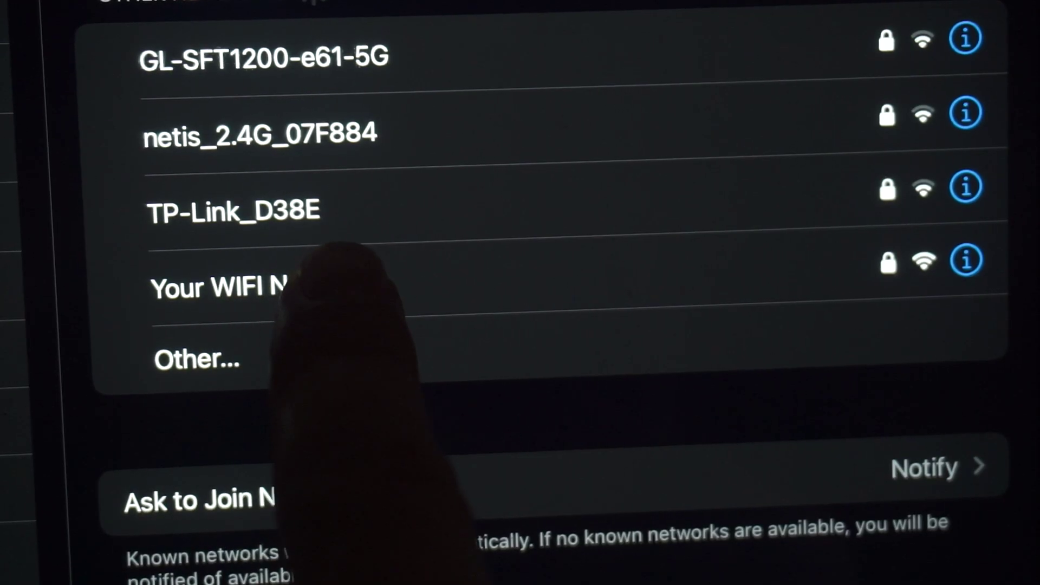
click(318, 280)
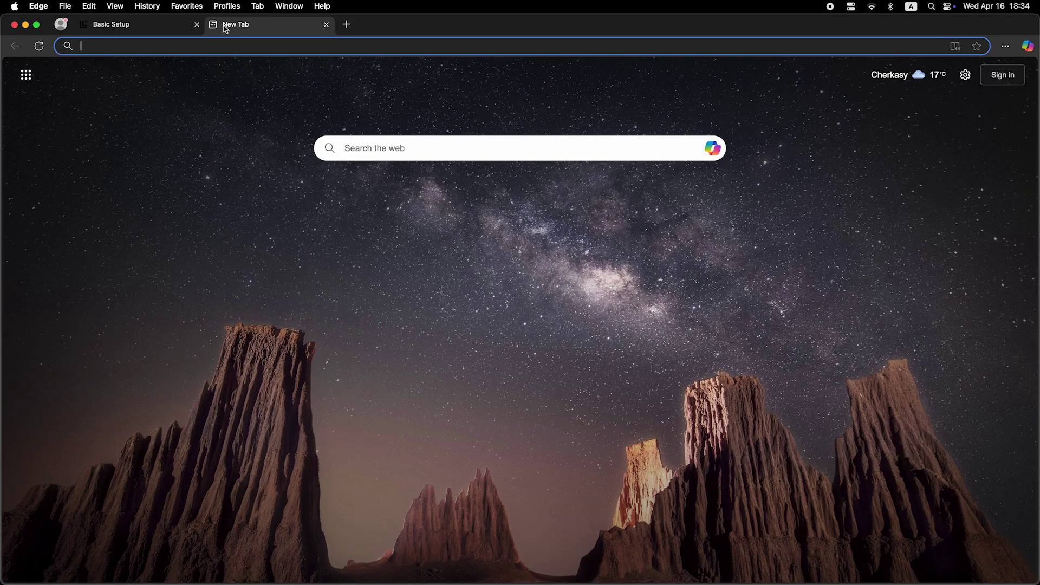
Step: Enter the router address 192.168.1.1 in a new Edge tab to reach the admin panel
click(238, 47)
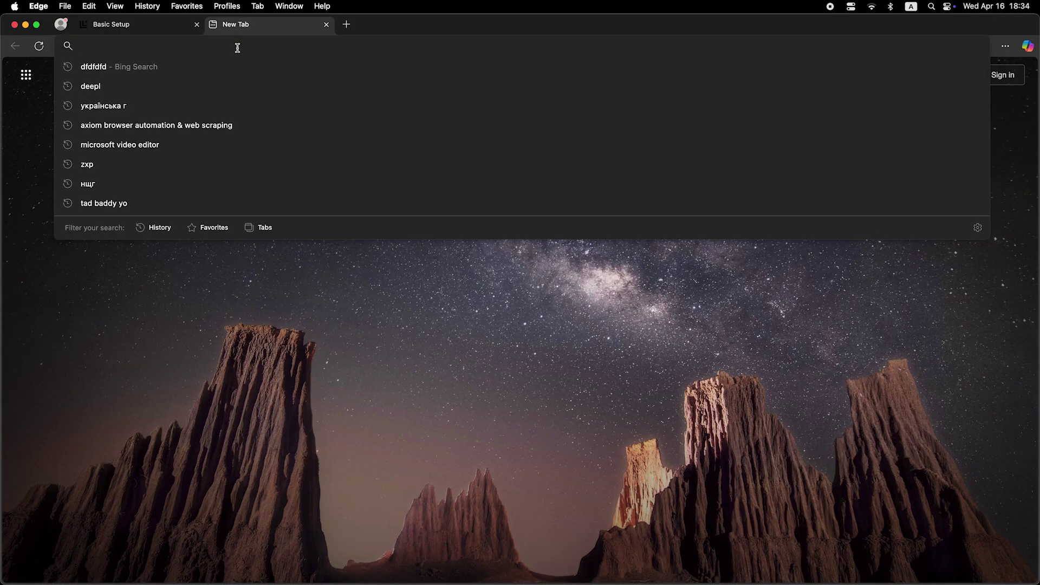
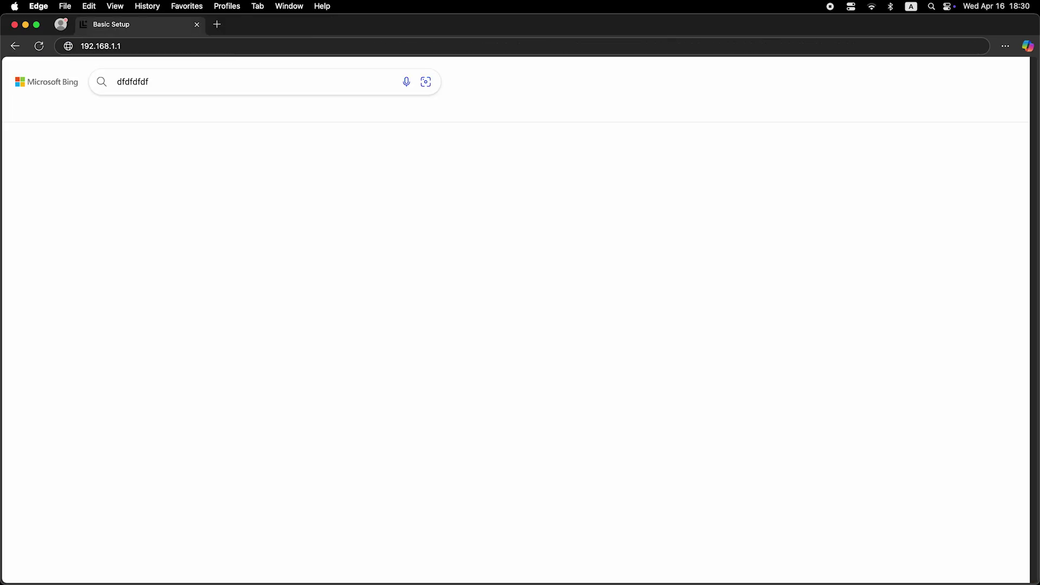